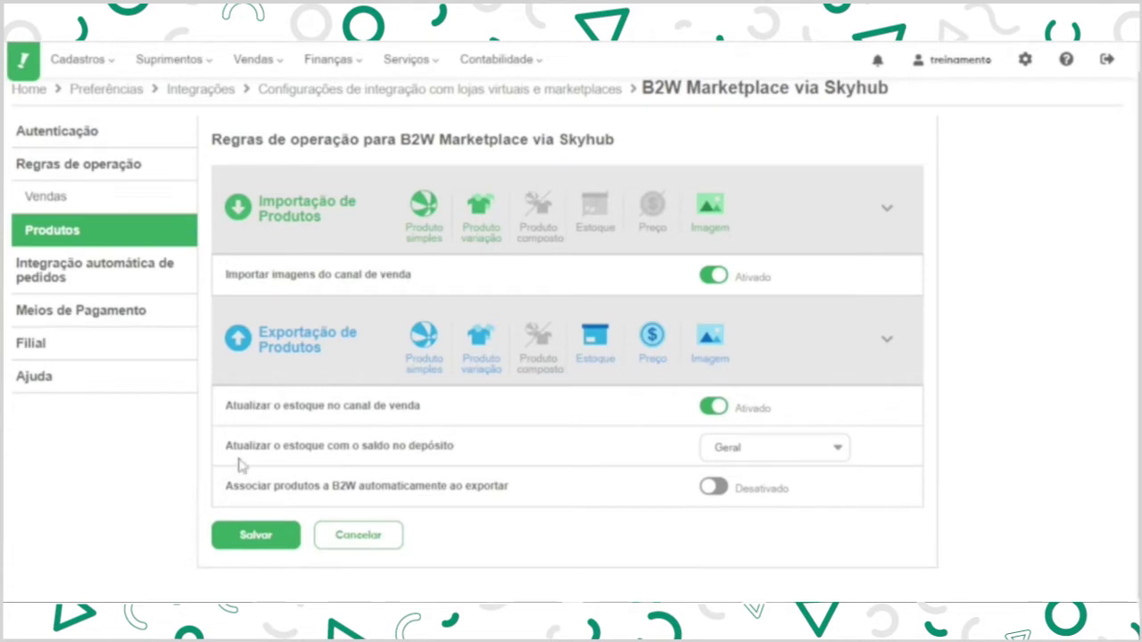
Keep Geral as the stock depot, enable automatic B2W product association and disable order pulling.
left_click(791, 451)
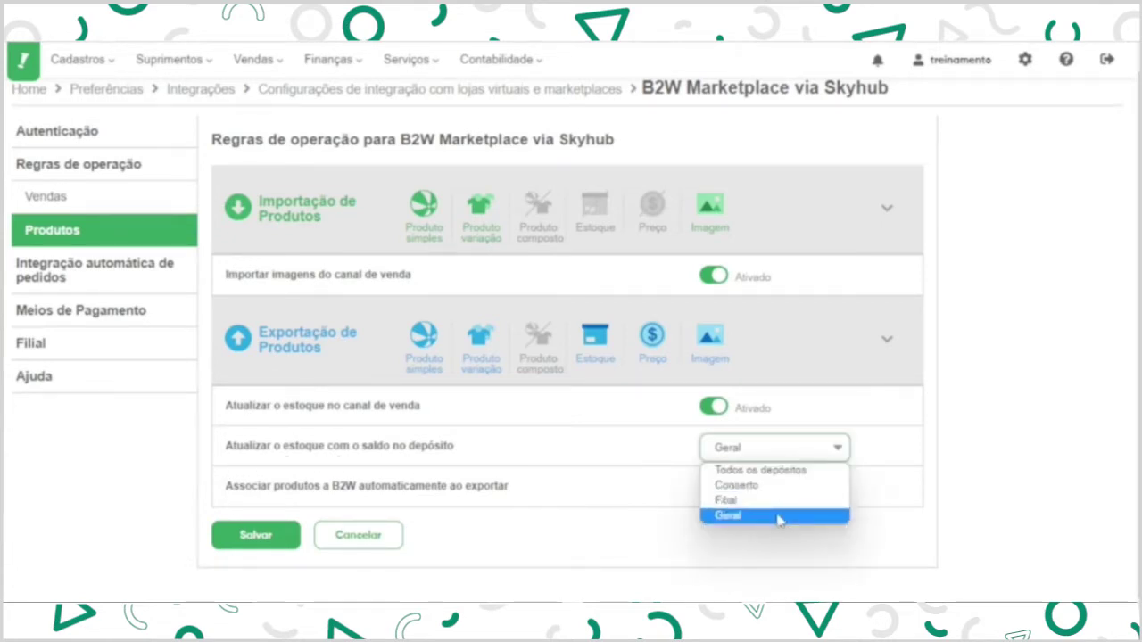
left_click(779, 518)
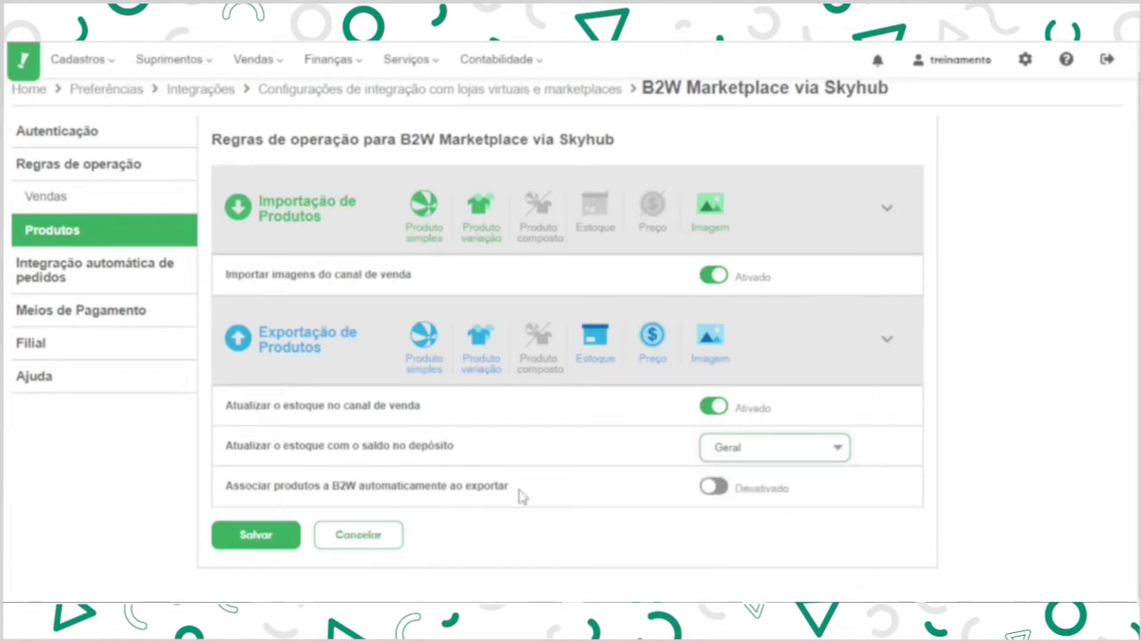
left_click(715, 496)
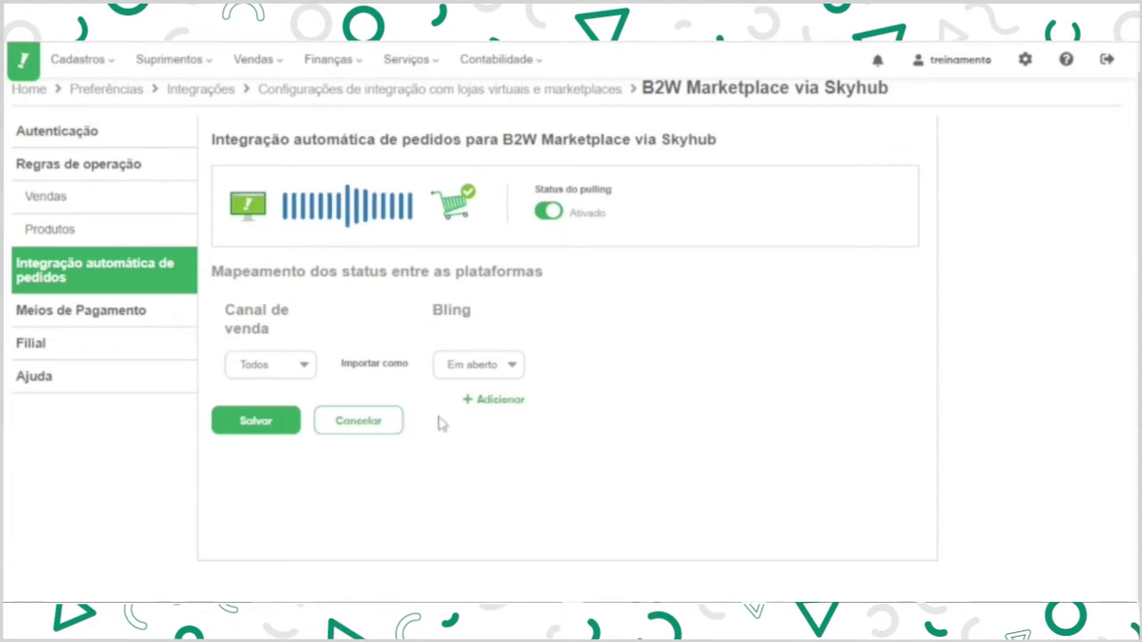
left_click(550, 216)
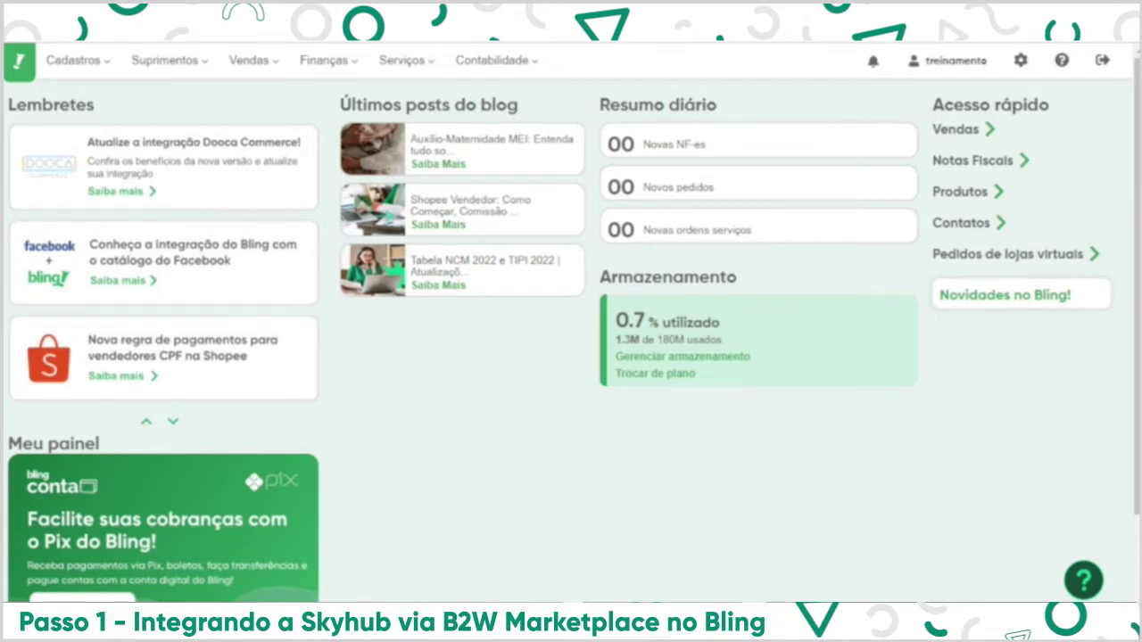
Search the Bling help centre for 'autenticação B2W'.
left_click(1062, 63)
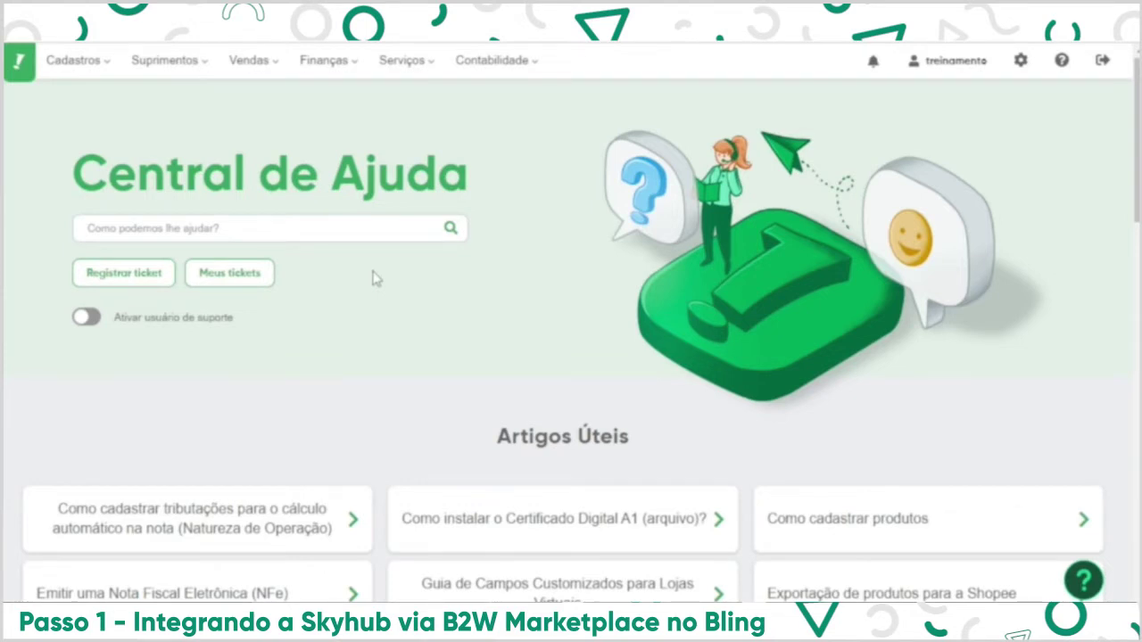
left_click(344, 230)
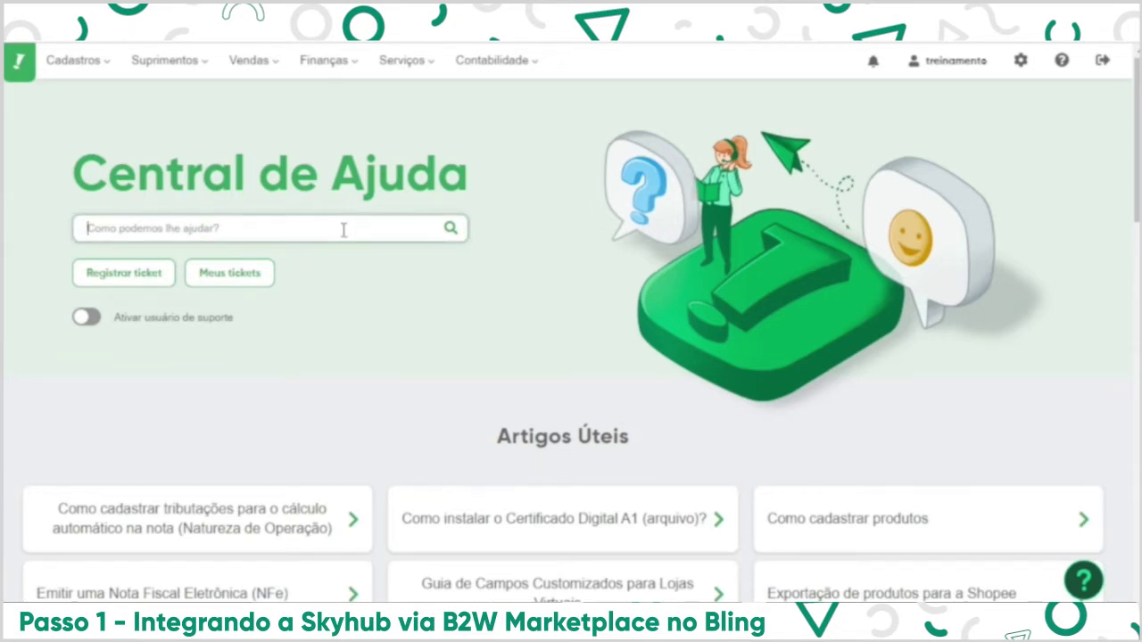
type("autentic")
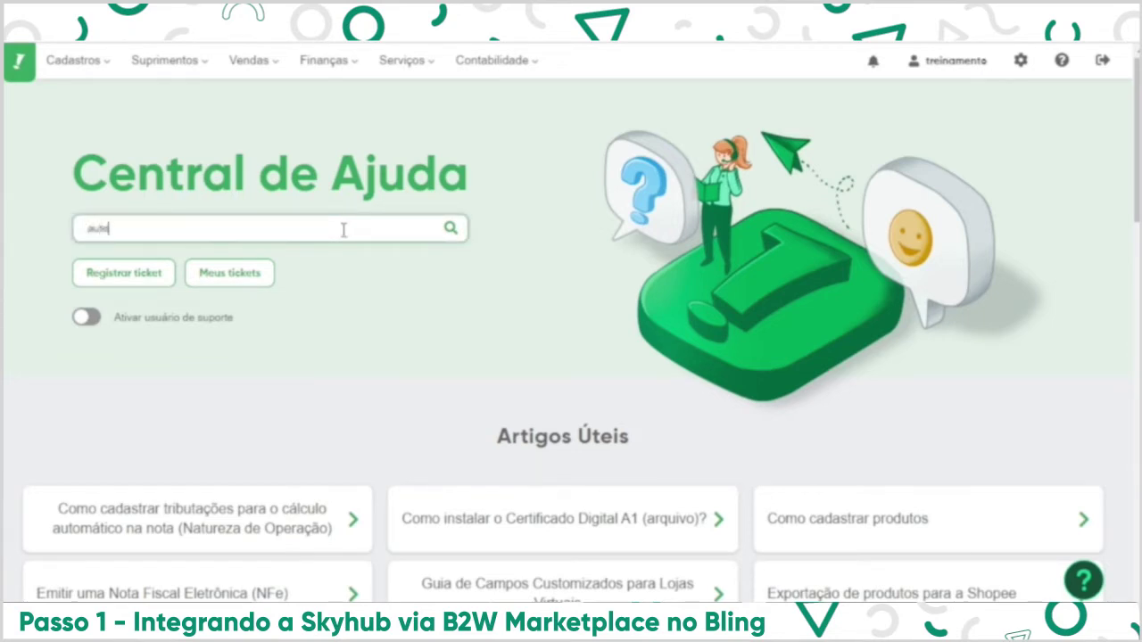
type("ação B2W")
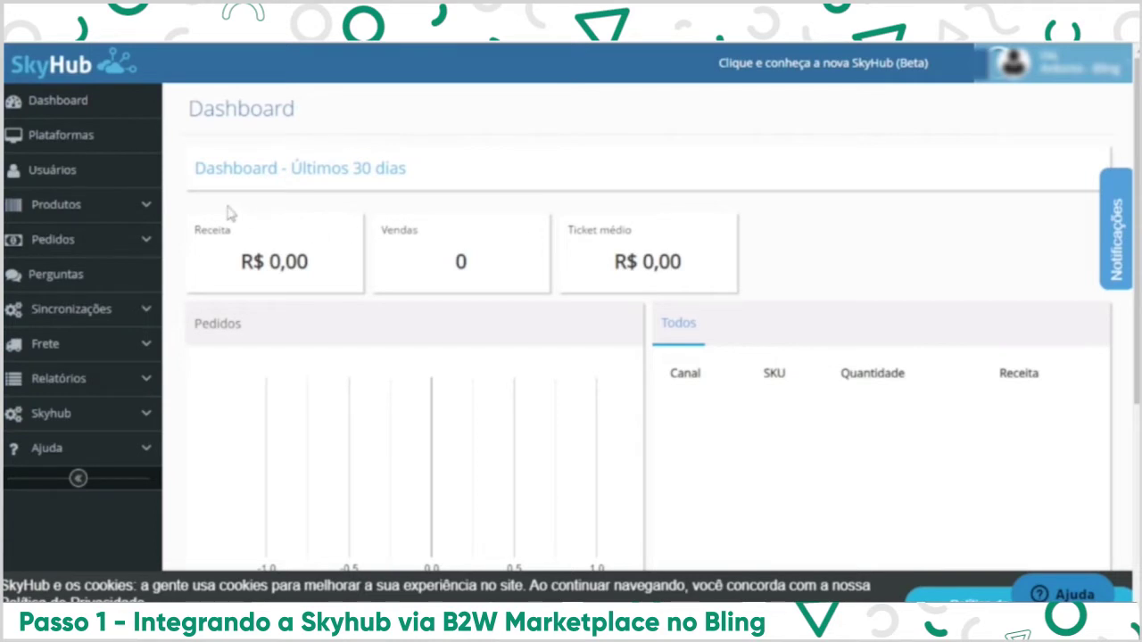
Copy the API token from SkyHub's Bling (ApiClient) platform entry.
left_click(79, 150)
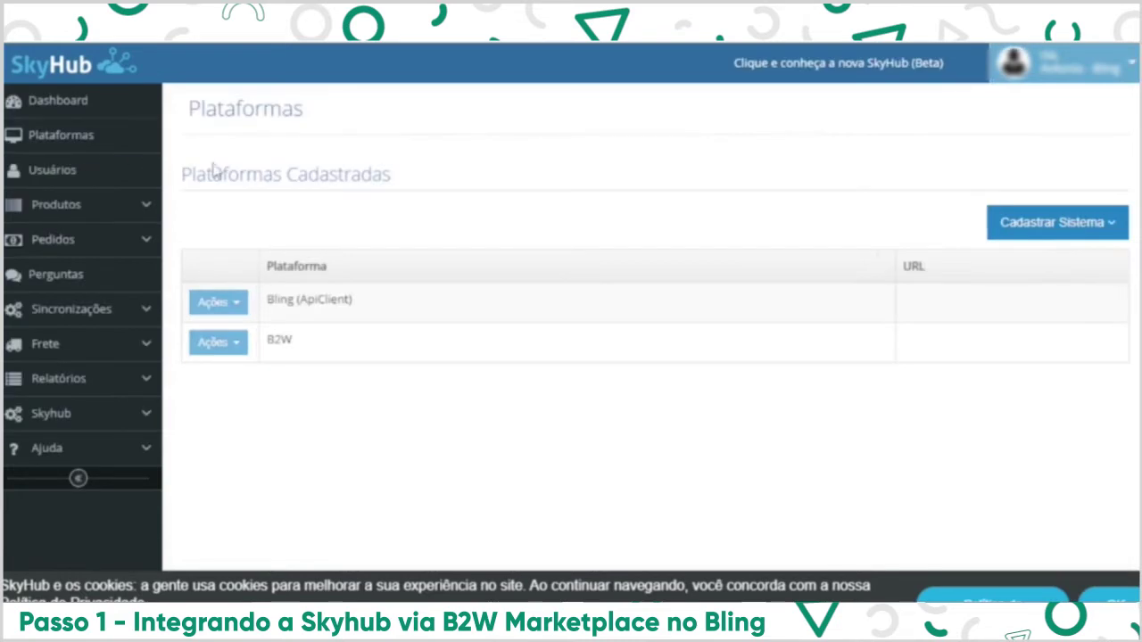
left_click(235, 308)
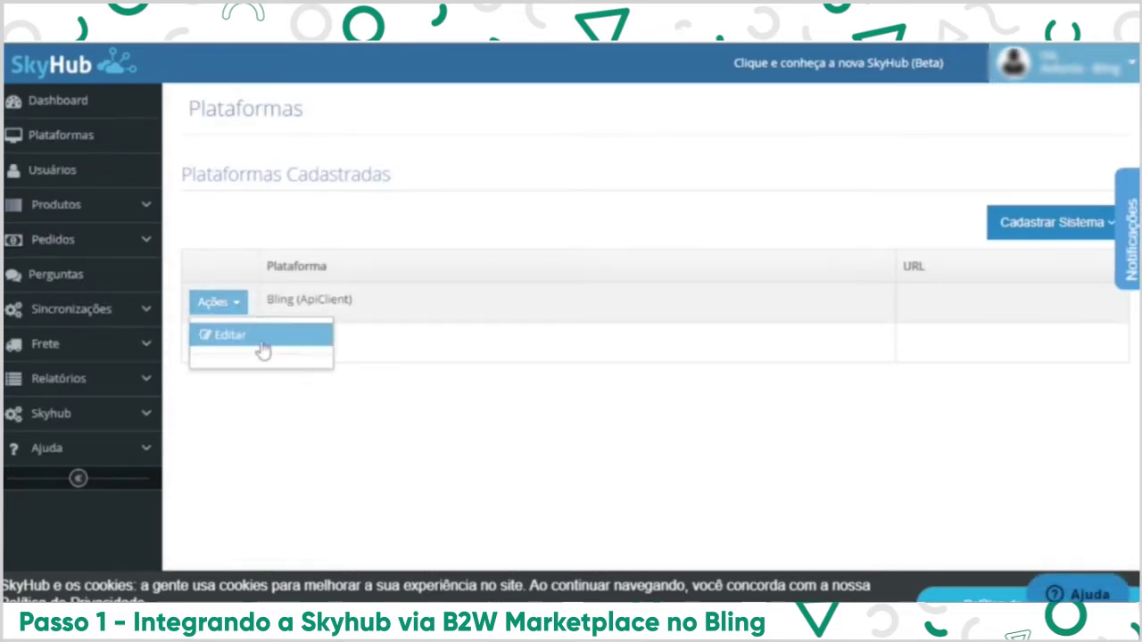
left_click(247, 339)
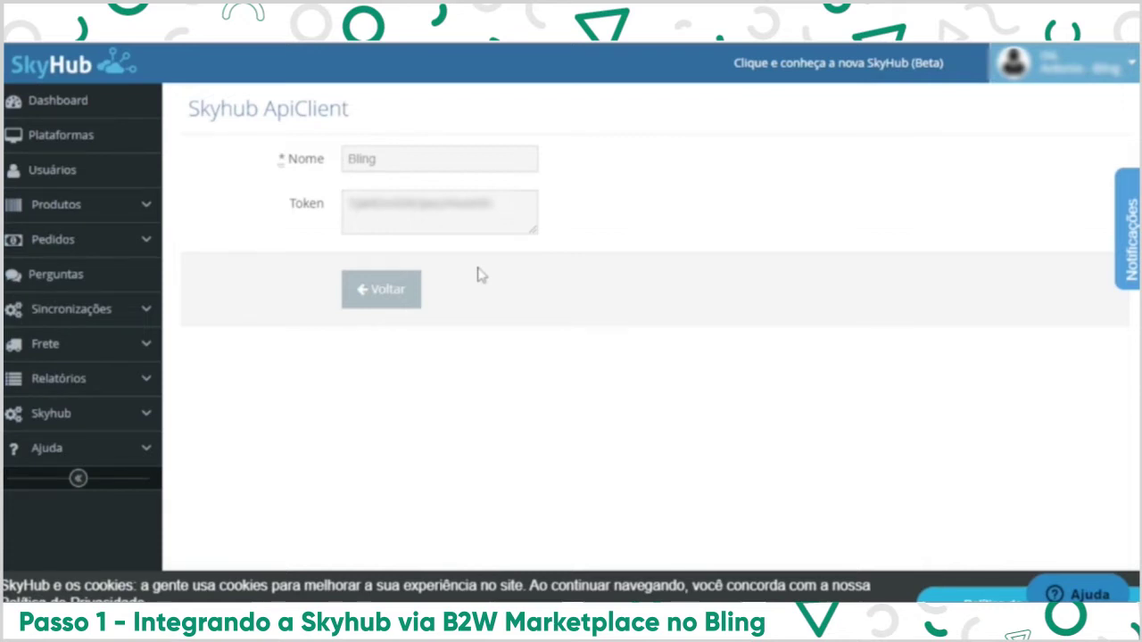
left_click_drag(505, 218, 352, 219)
right_click(352, 219)
left_click(376, 225)
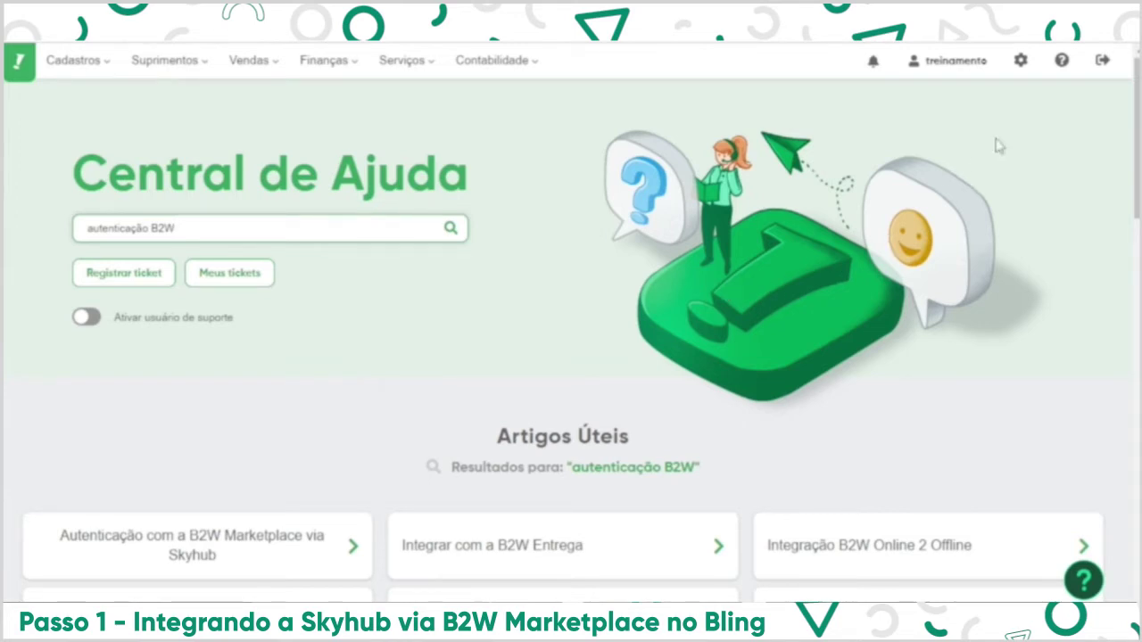
Add the B2W Marketplace integration from the integrations settings page.
left_click(1022, 71)
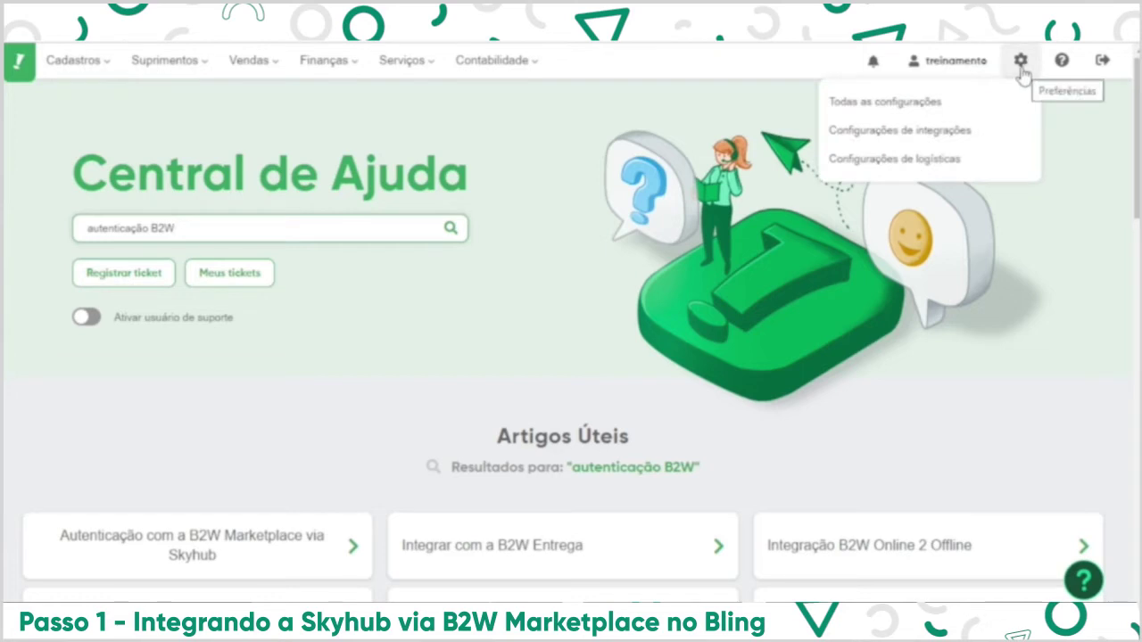
left_click(985, 140)
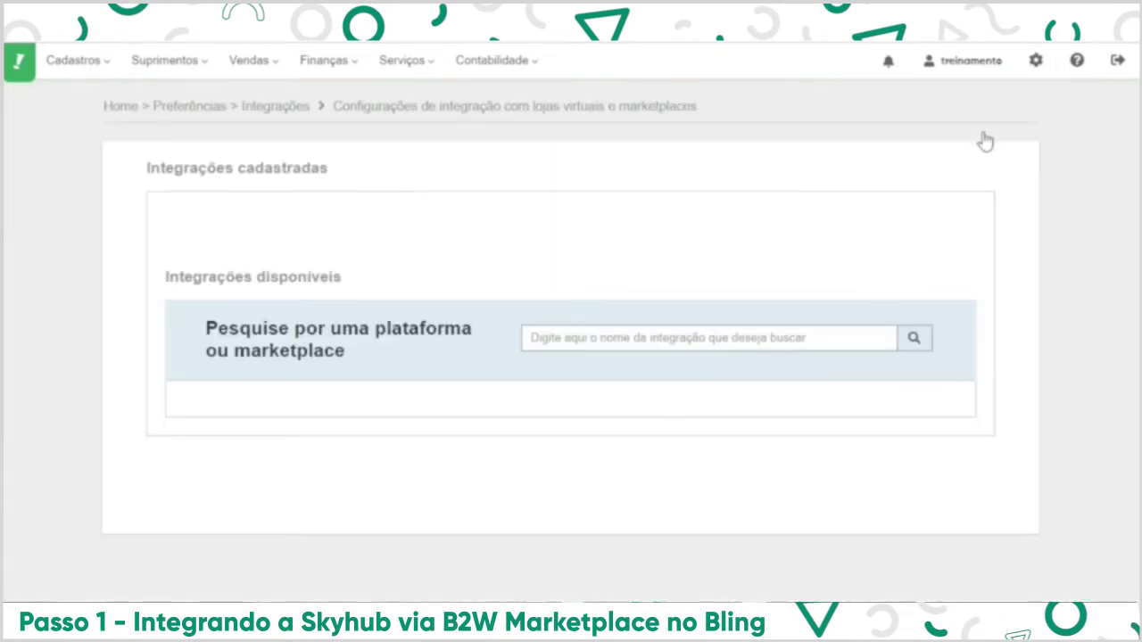
scroll(985, 140, "down", 1)
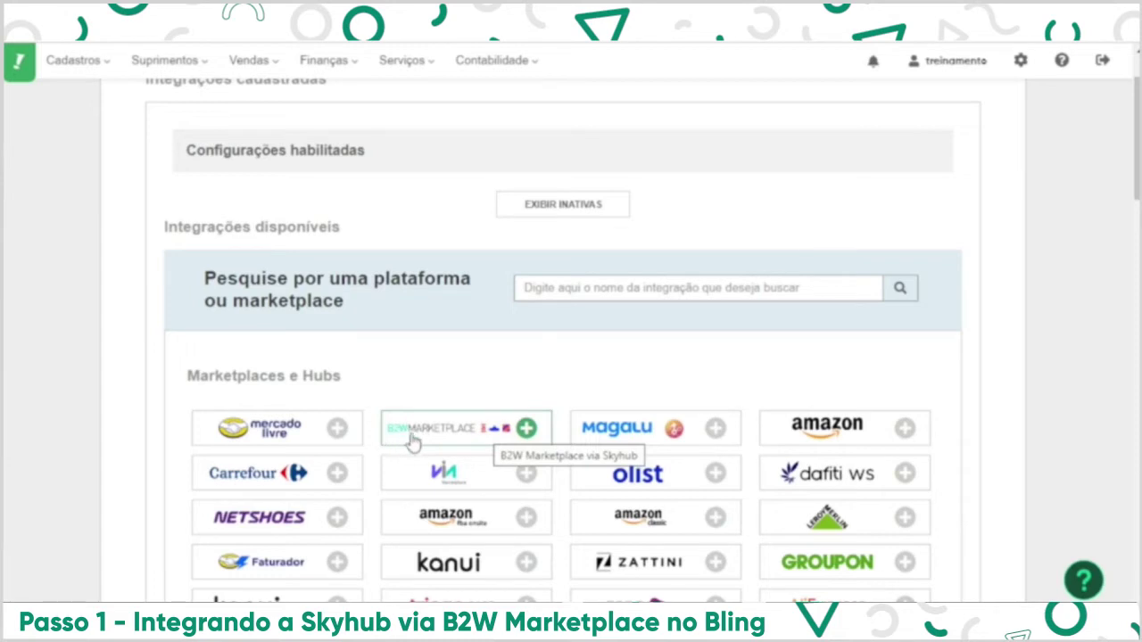
left_click(669, 290)
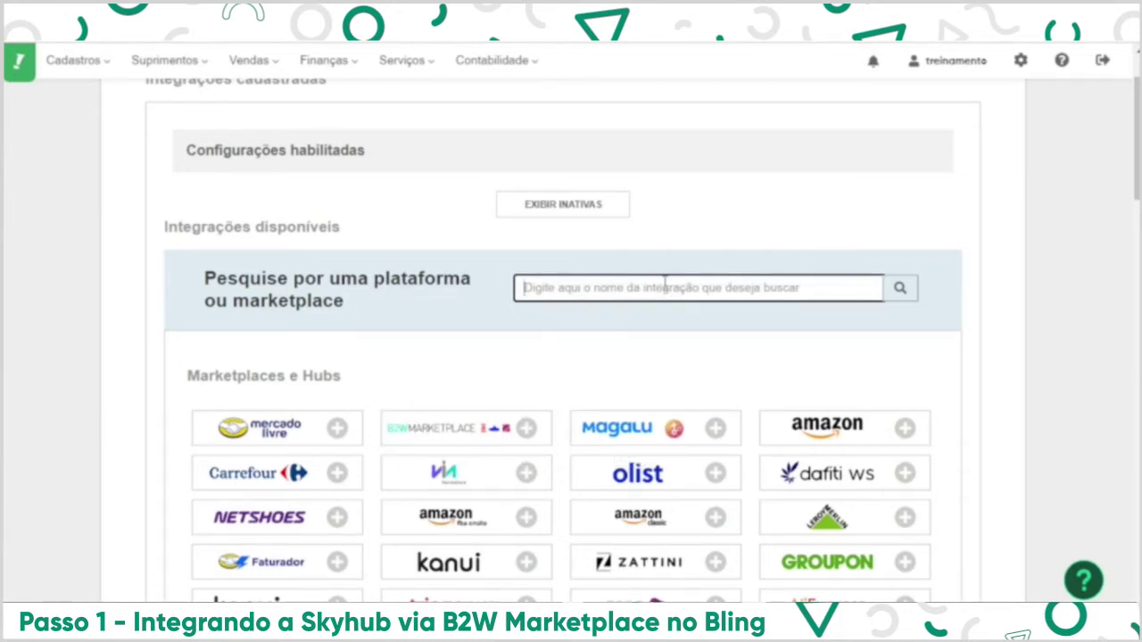
left_click(526, 428)
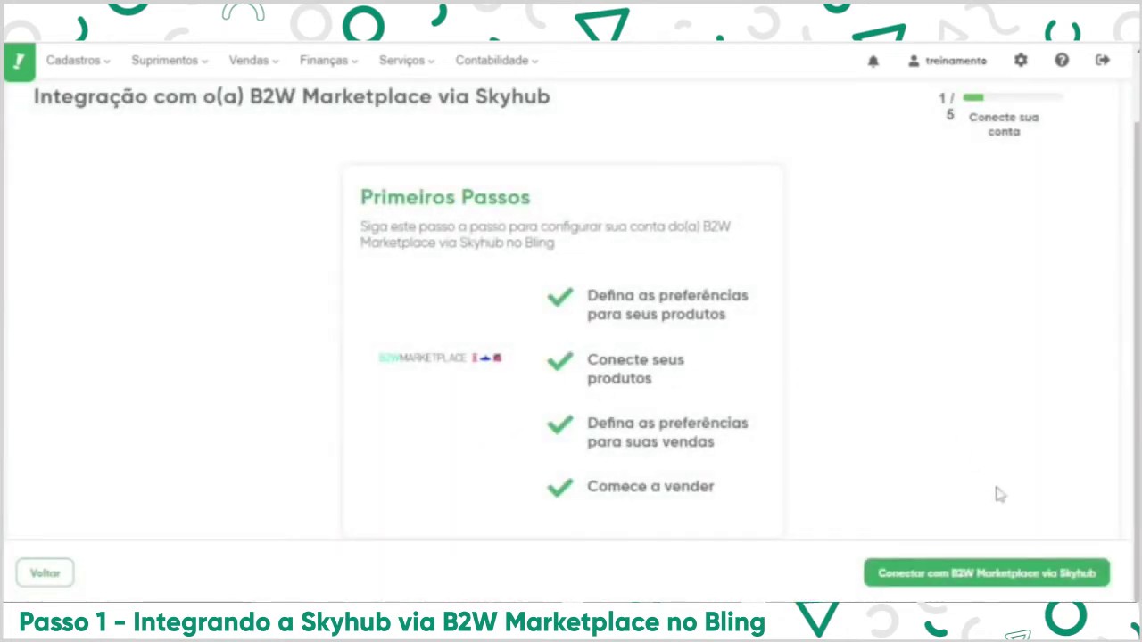
Advance the B2W wizard, answering that a B2W account already exists.
left_click(1015, 575)
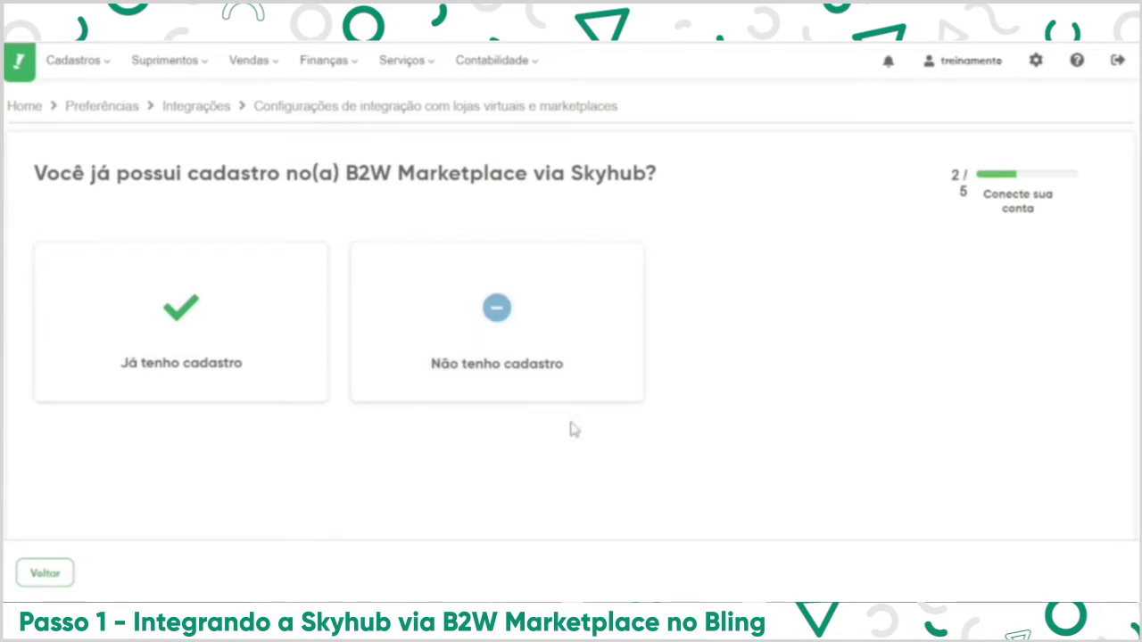
left_click(506, 344)
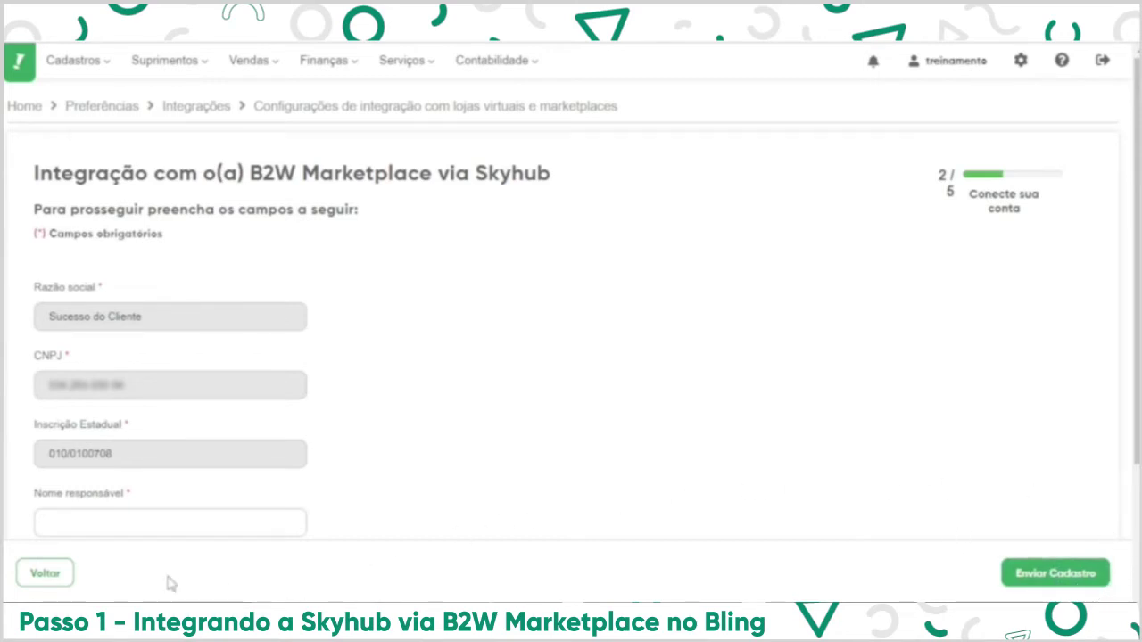
left_click(71, 578)
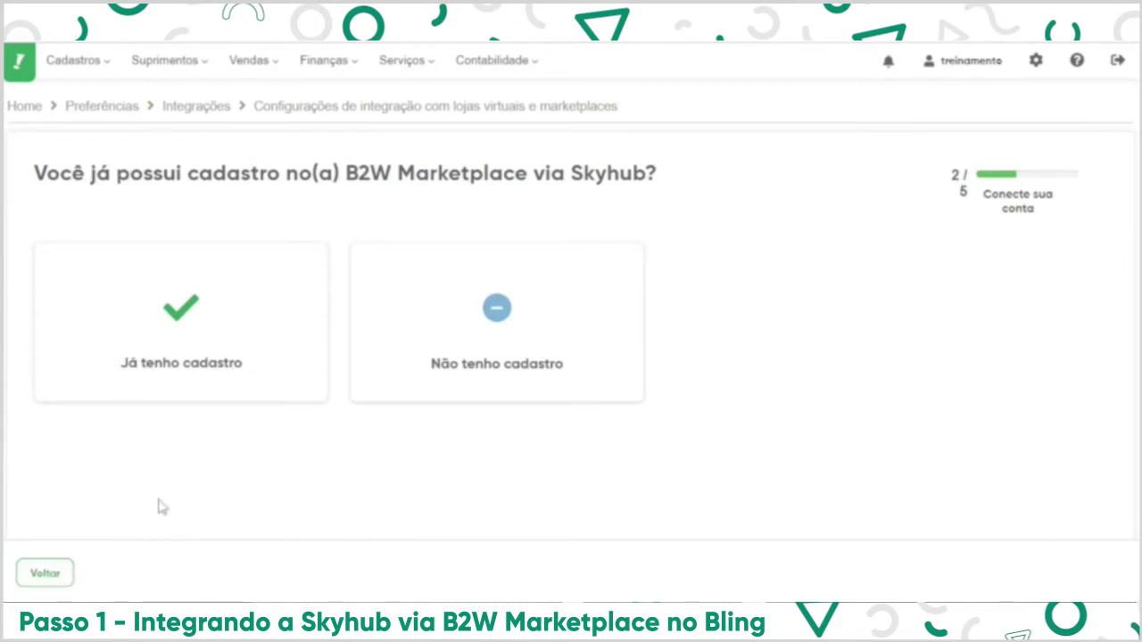
left_click(247, 357)
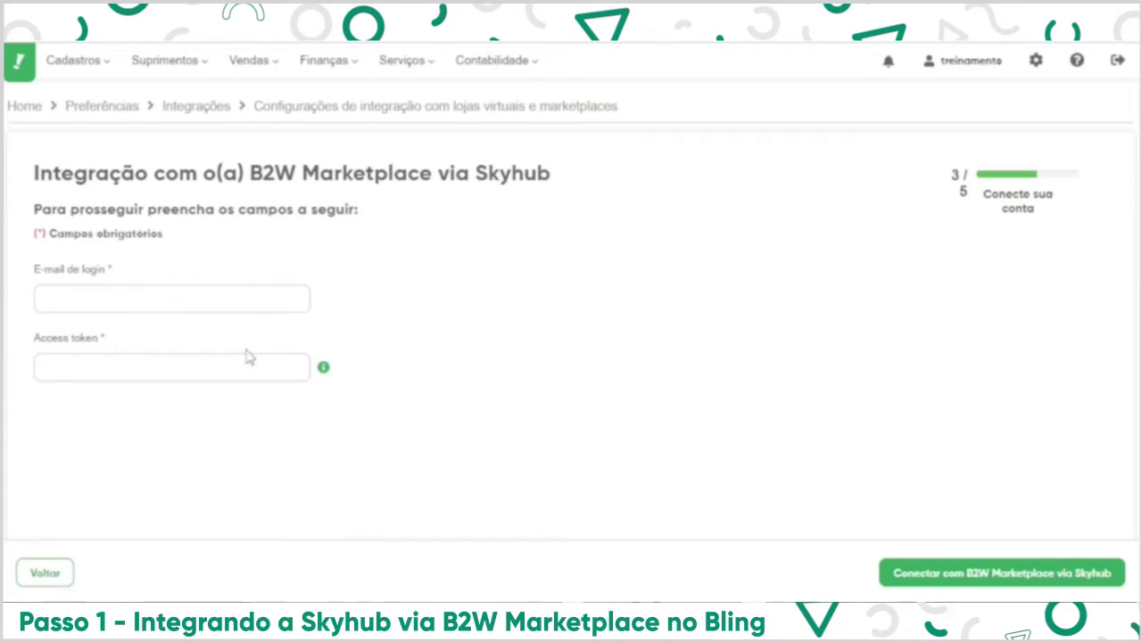
Enter the login e-mail, paste the copied access token and connect the B2W account.
left_click(251, 298)
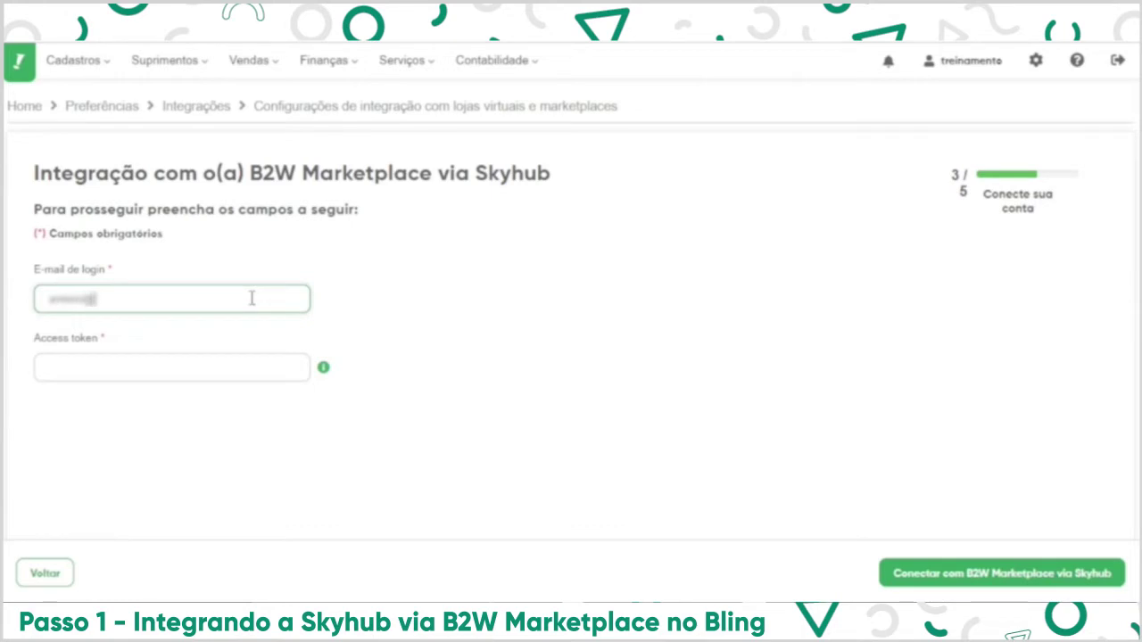
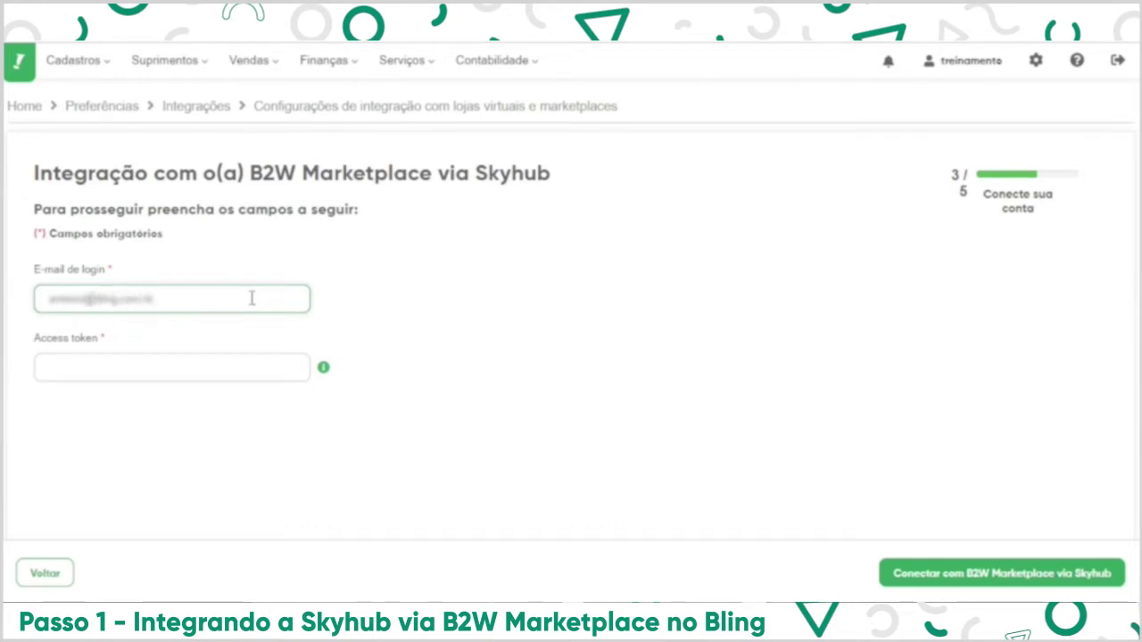
left_click(249, 366)
right_click(250, 367)
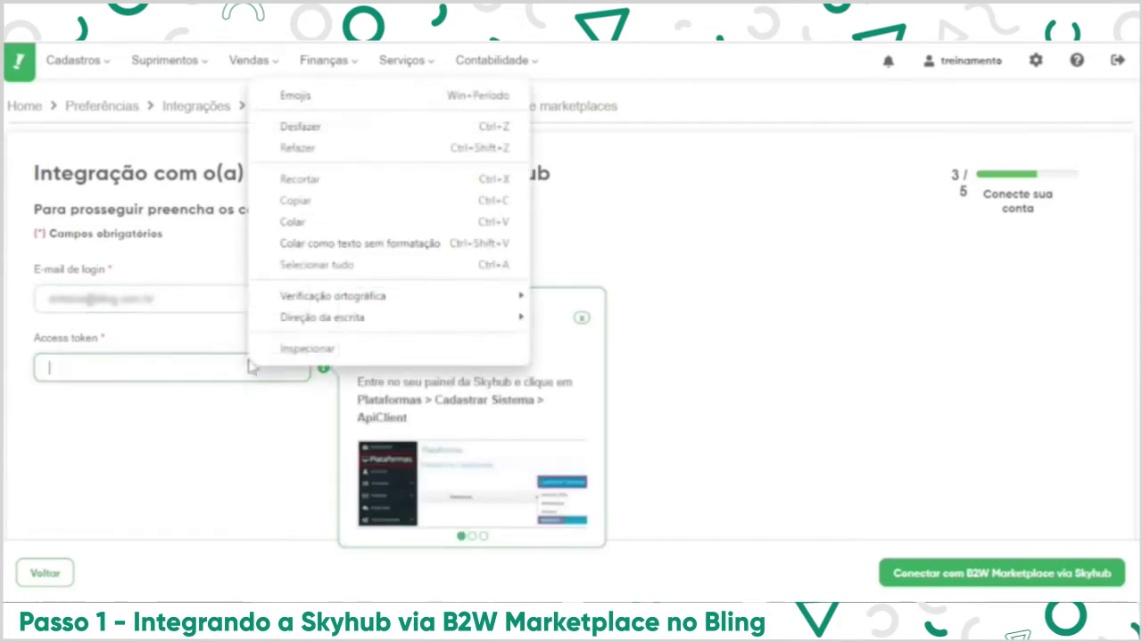
left_click(285, 222)
left_click(283, 244)
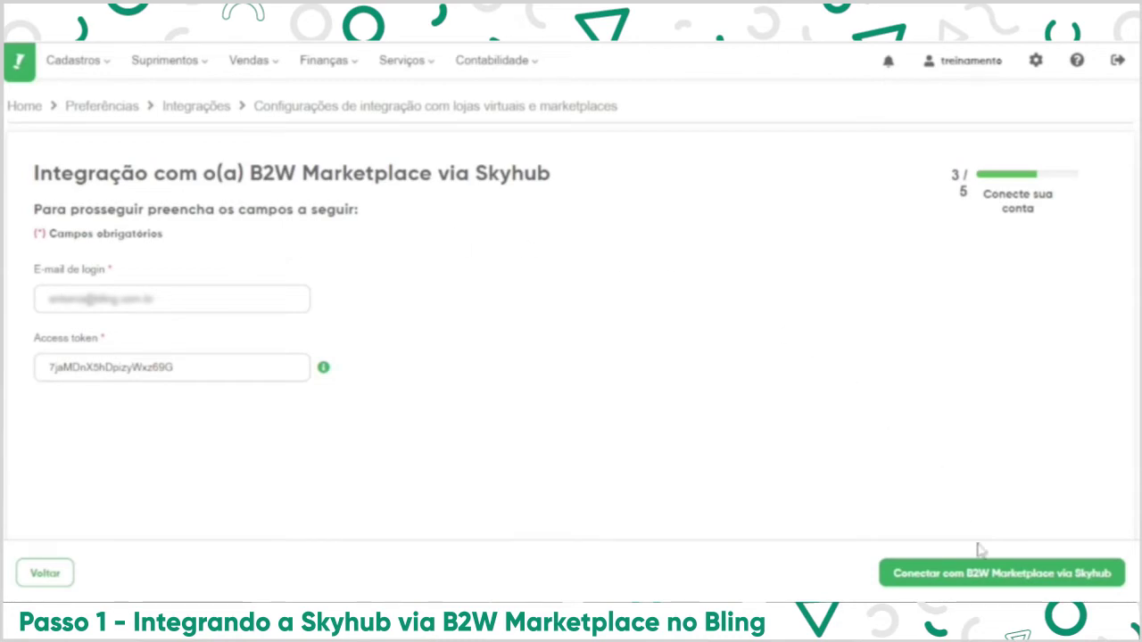
left_click(993, 572)
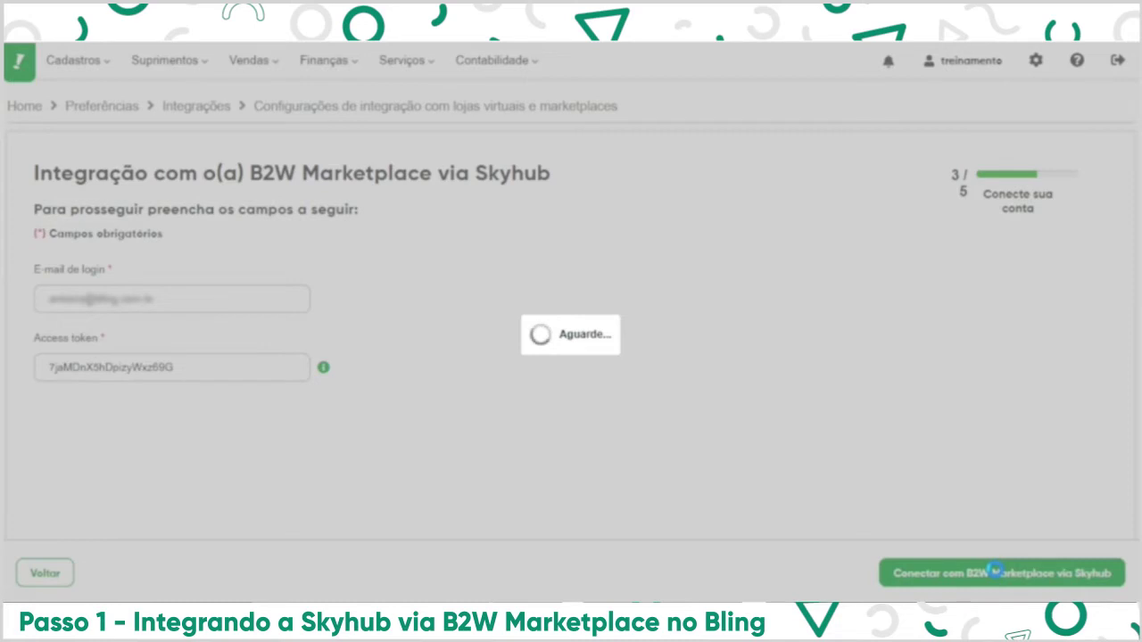
scroll(551, 364, "down", 1)
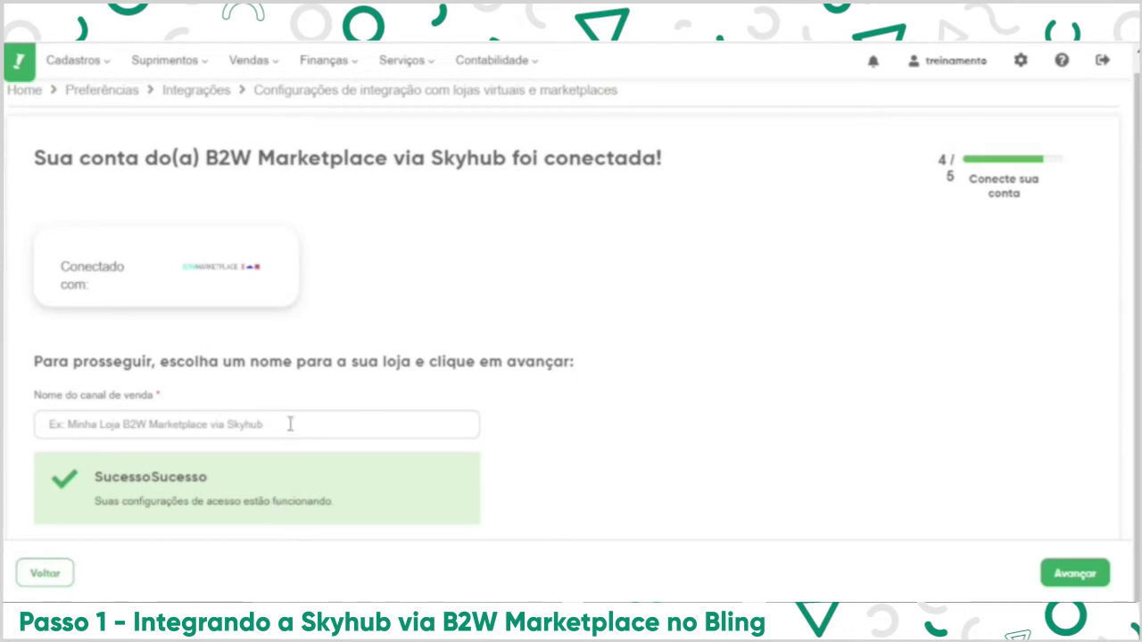
Name the sales channel 'Skyhub', save it and skip the remaining setup steps.
left_click(234, 424)
type("Skyhub")
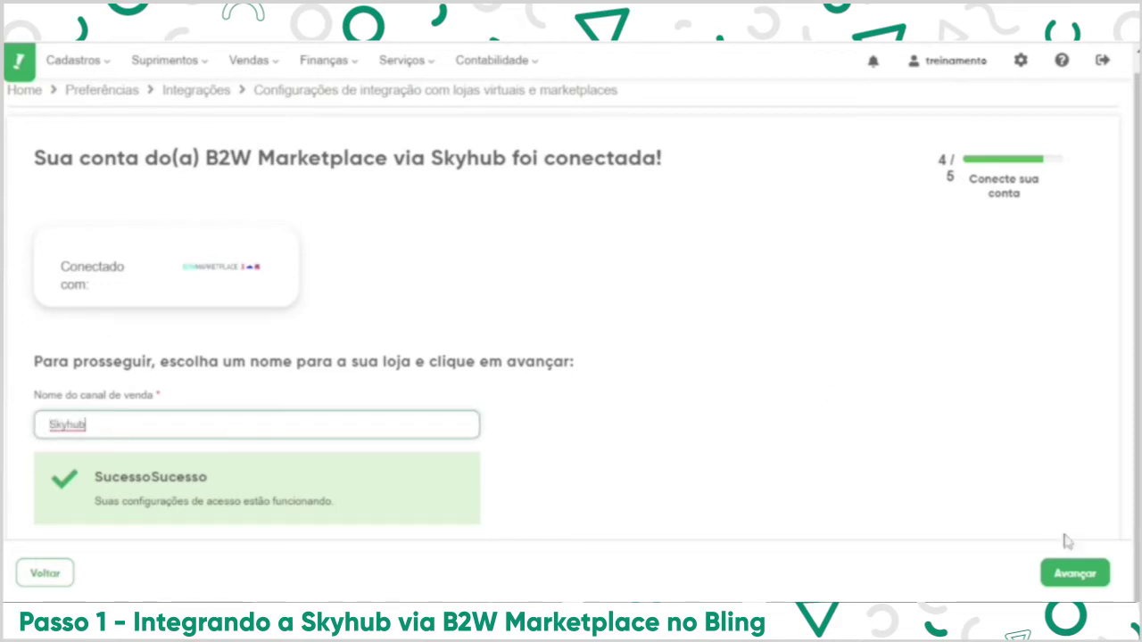
left_click(1073, 575)
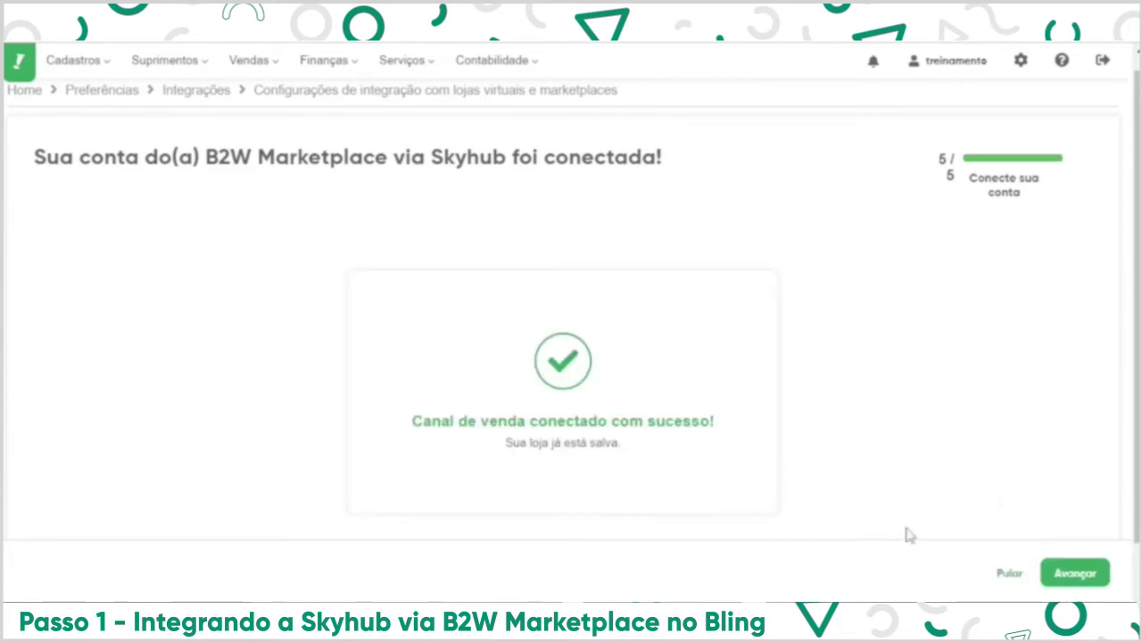
left_click(1011, 575)
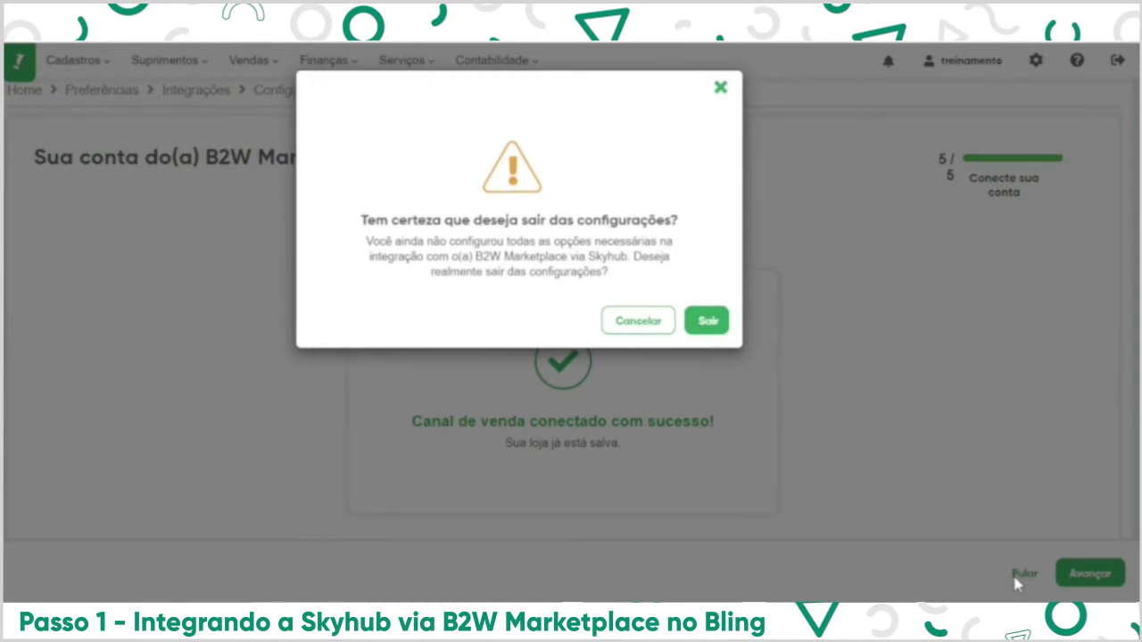
Skip the remaining setup steps and confirm leaving the integration wizard.
left_click(995, 509)
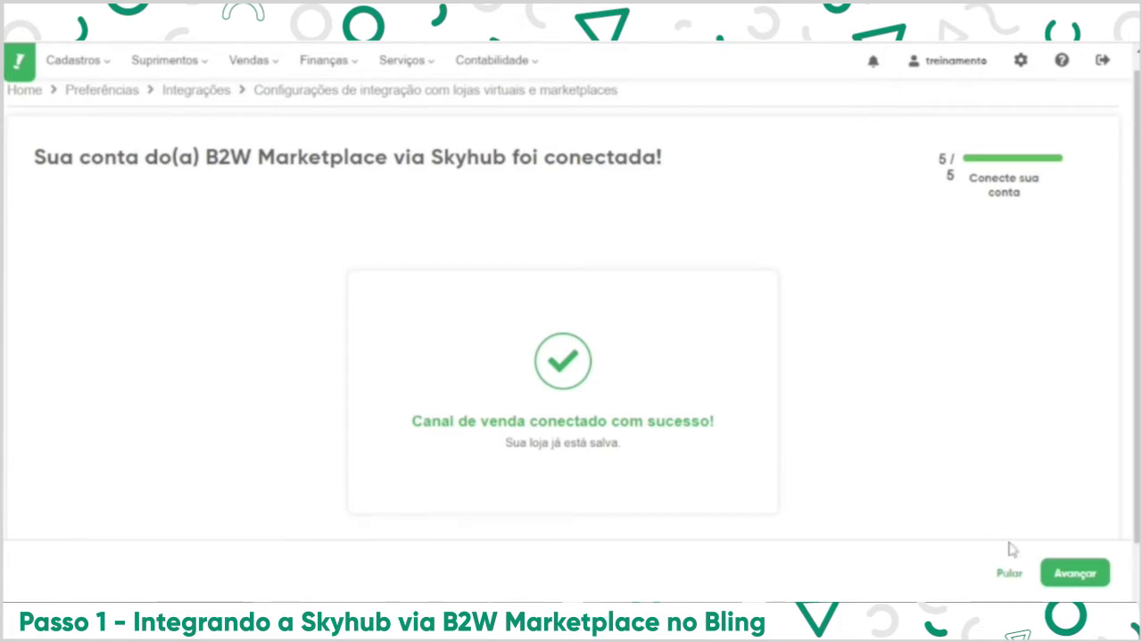
left_click(1011, 575)
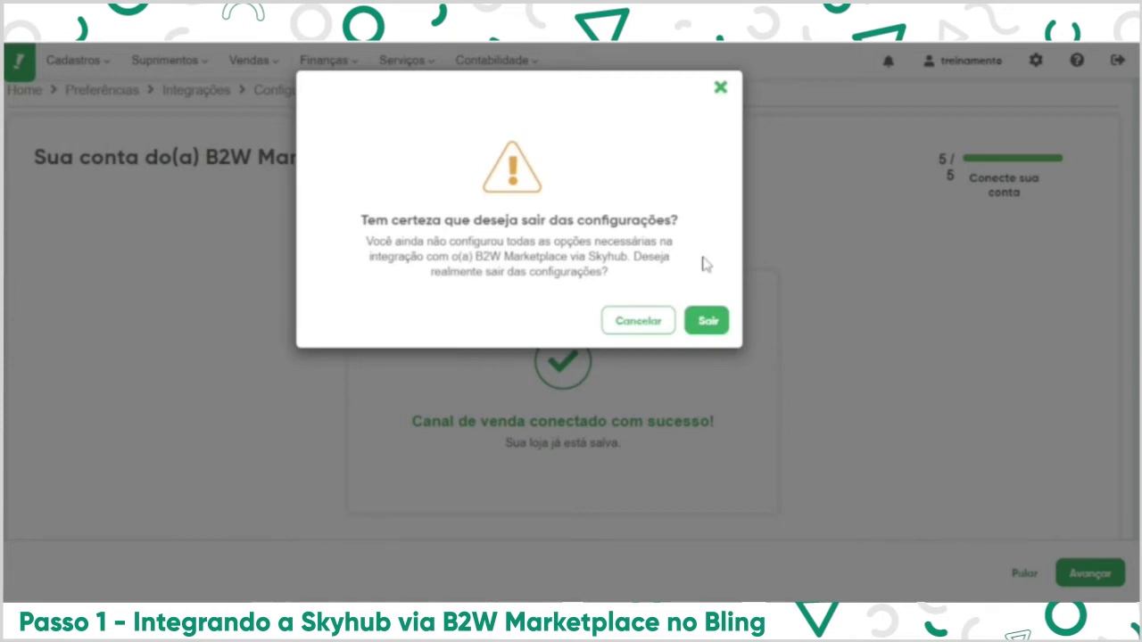
left_click(711, 326)
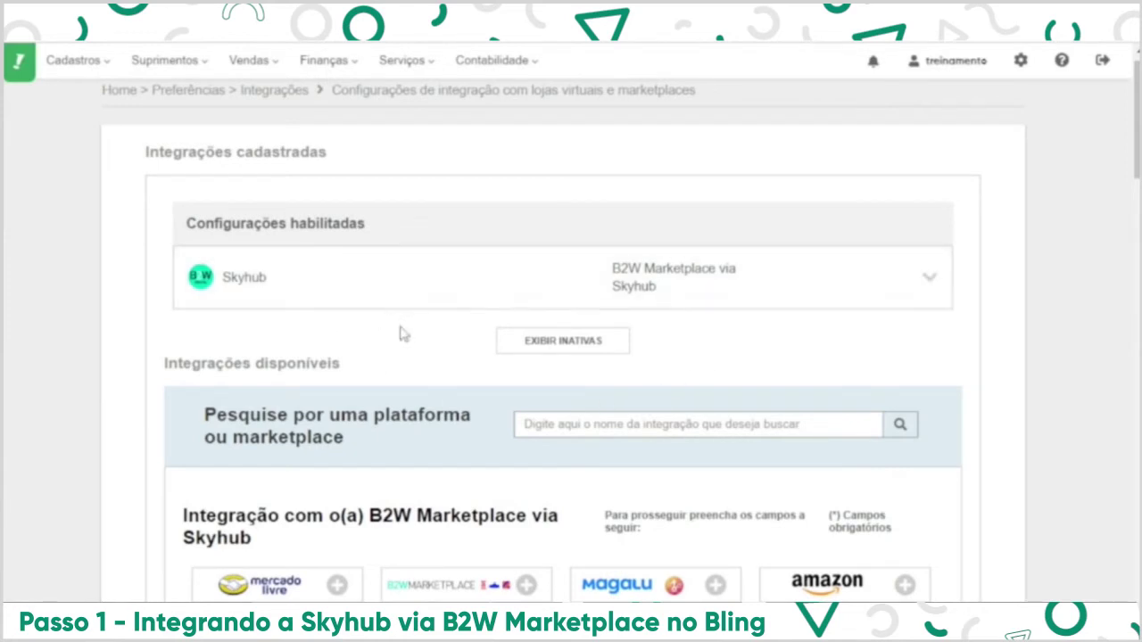
Open the Skyhub integration and show its Vendas operation rules.
left_click(322, 276)
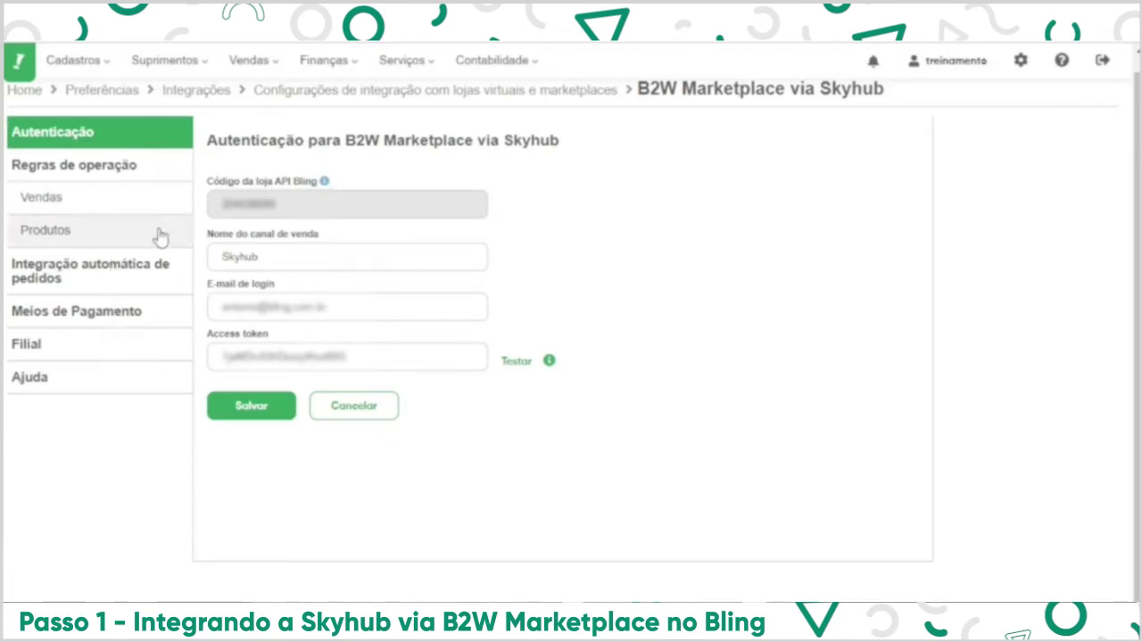
left_click(100, 172)
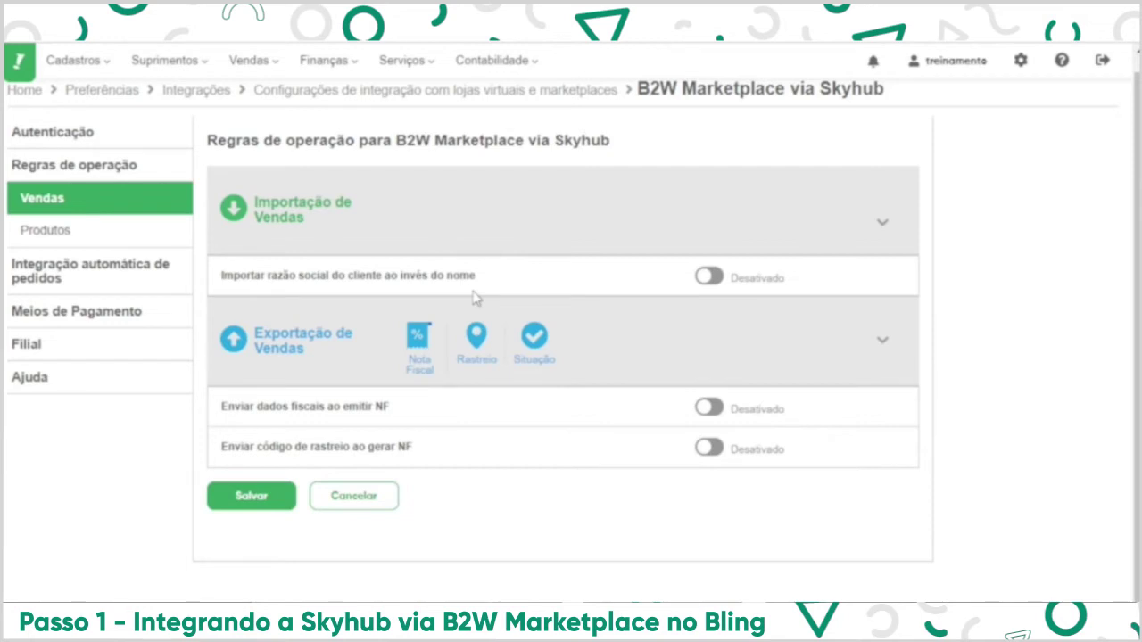
Enable sending fiscal data when issuing NF and tracking codes when generating NF.
left_click(710, 280)
left_click(715, 288)
left_click(707, 408)
left_click(707, 448)
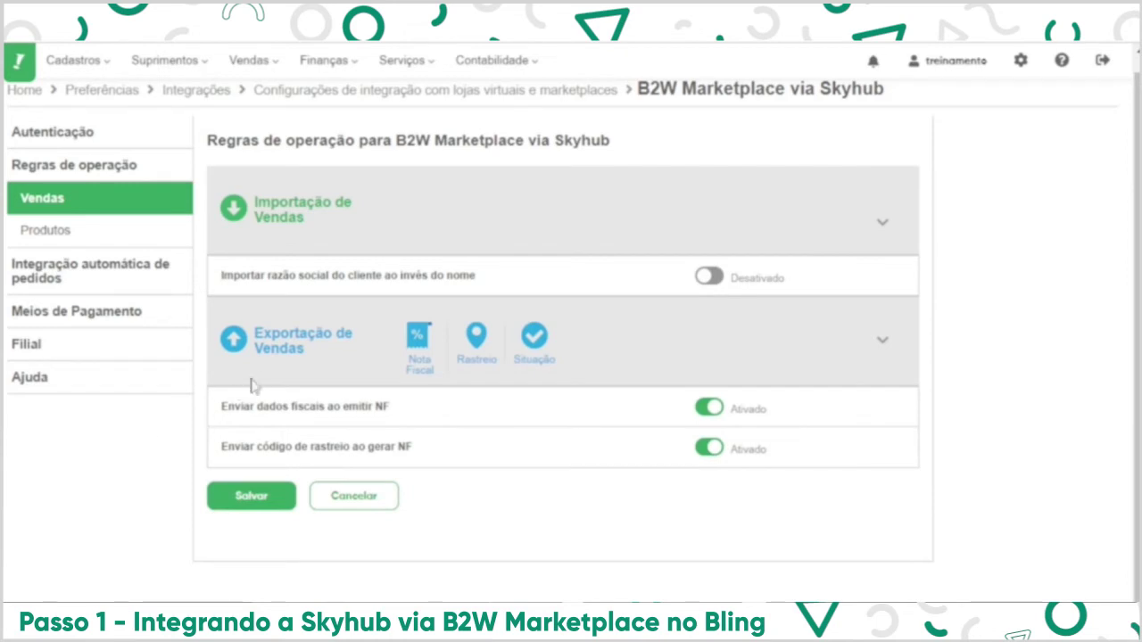
left_click(155, 241)
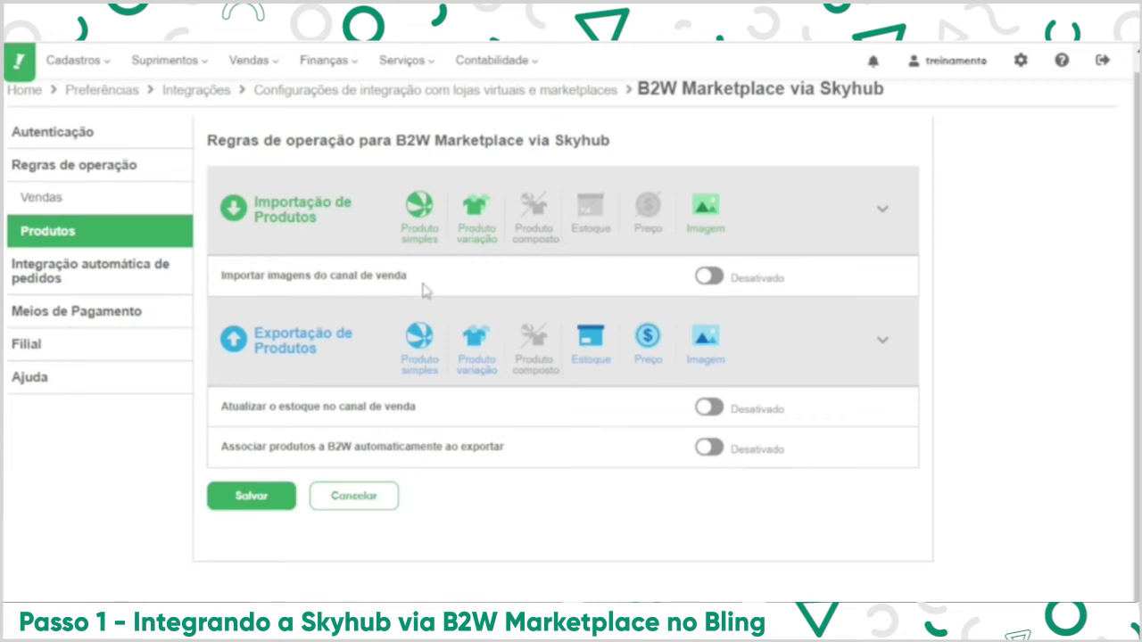
Switch on 'Importar imagens do canal de venda' and 'Atualizar o estoque no canal de venda' for Skyhub products.
left_click(711, 280)
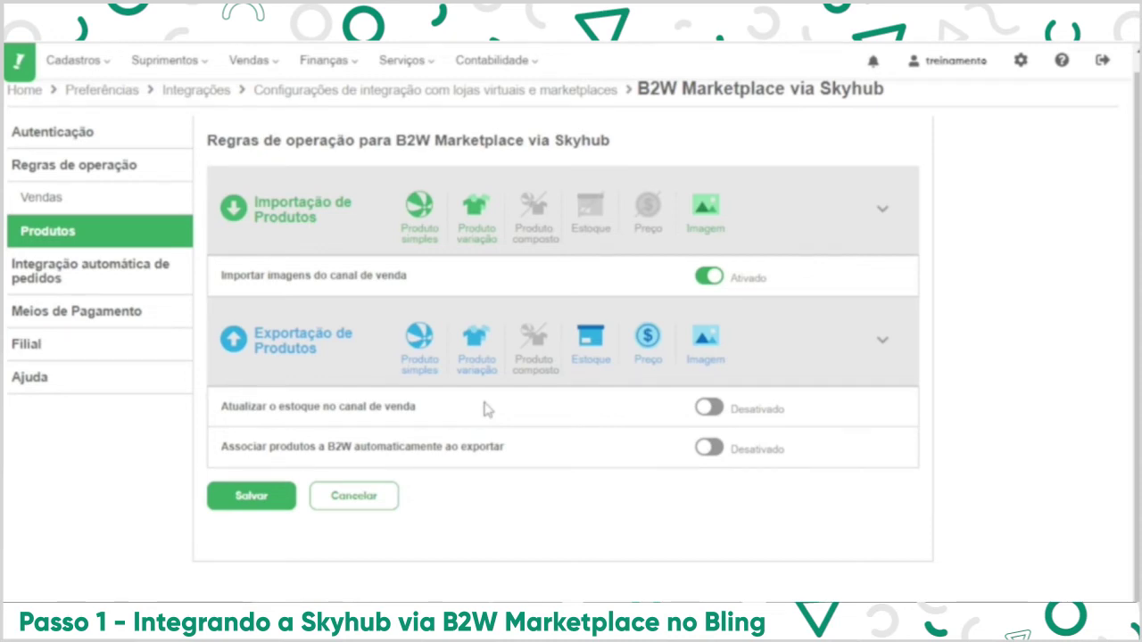
left_click(707, 409)
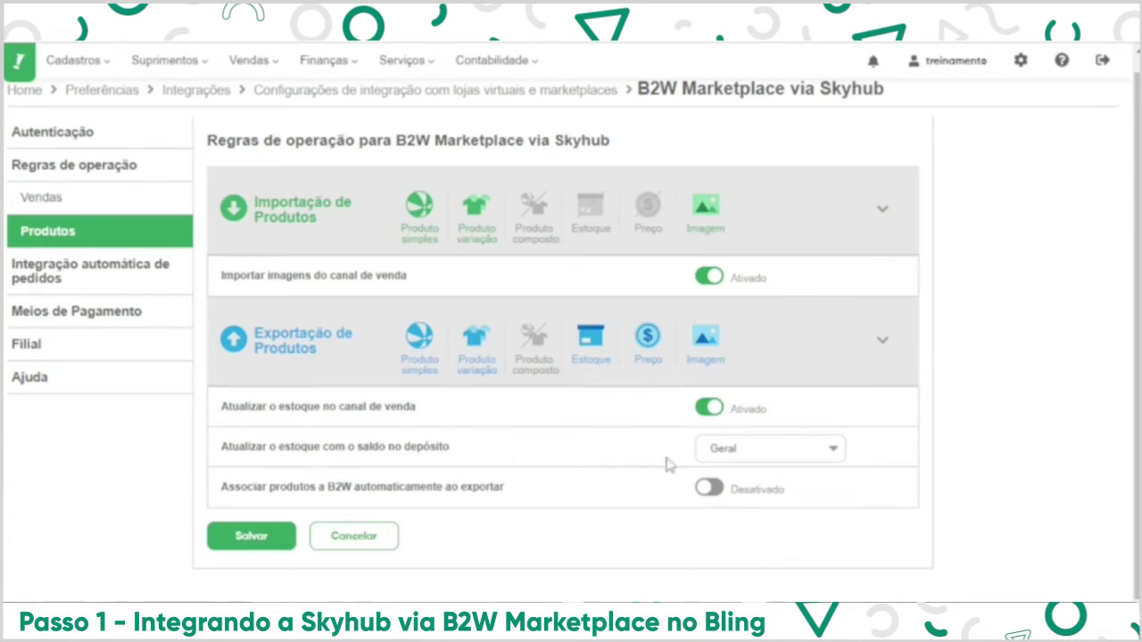
Keep Geral as the stock-balance warehouse and enable automatic B2W product association on export.
left_click(808, 454)
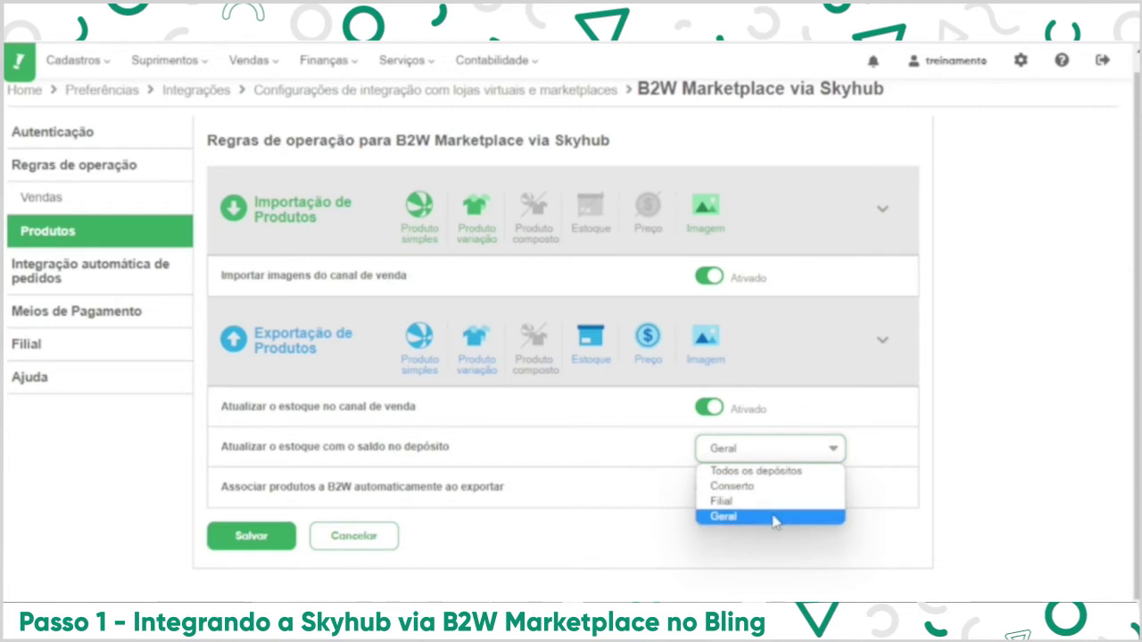
left_click(772, 517)
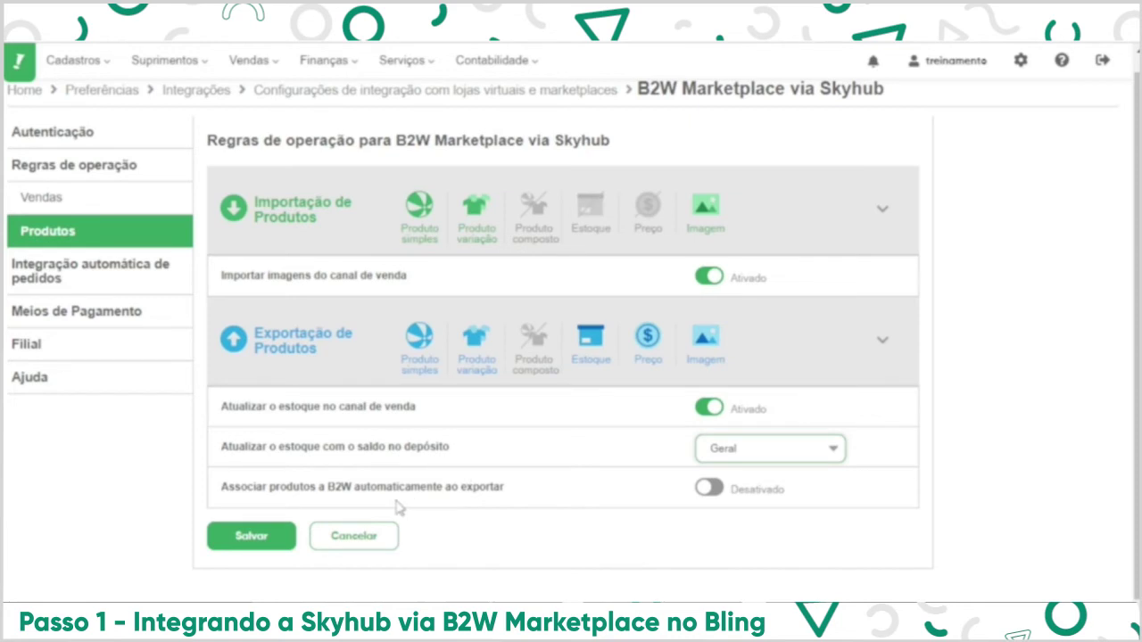
left_click(714, 505)
left_click(713, 499)
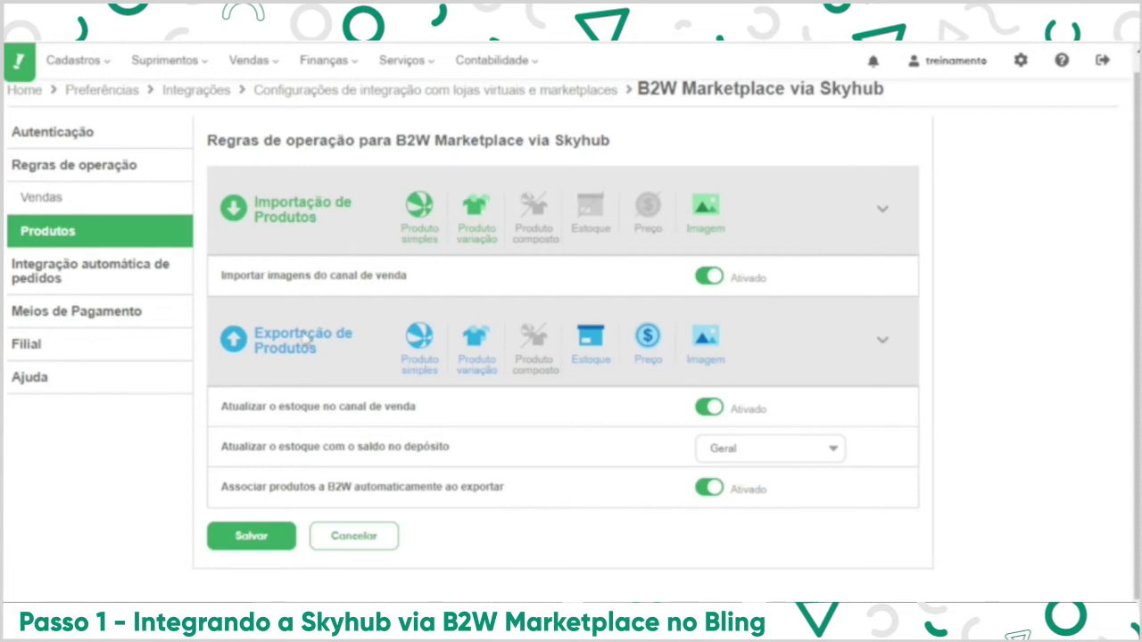
Set Status do pulling to Ativado under Integração automática de pedidos.
left_click(141, 281)
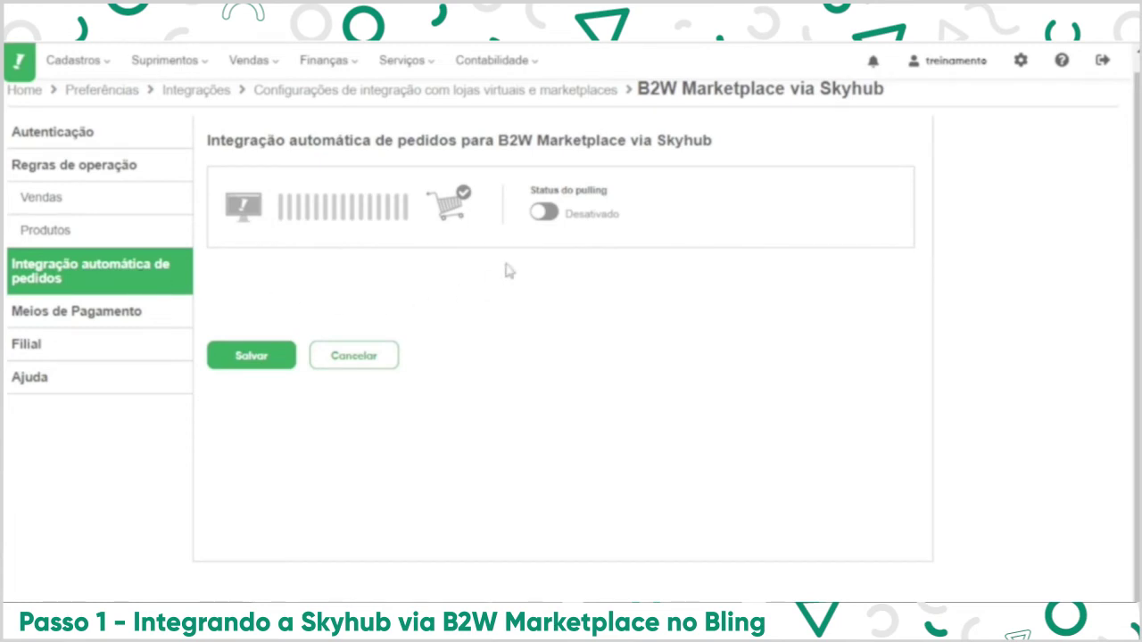
left_click(542, 214)
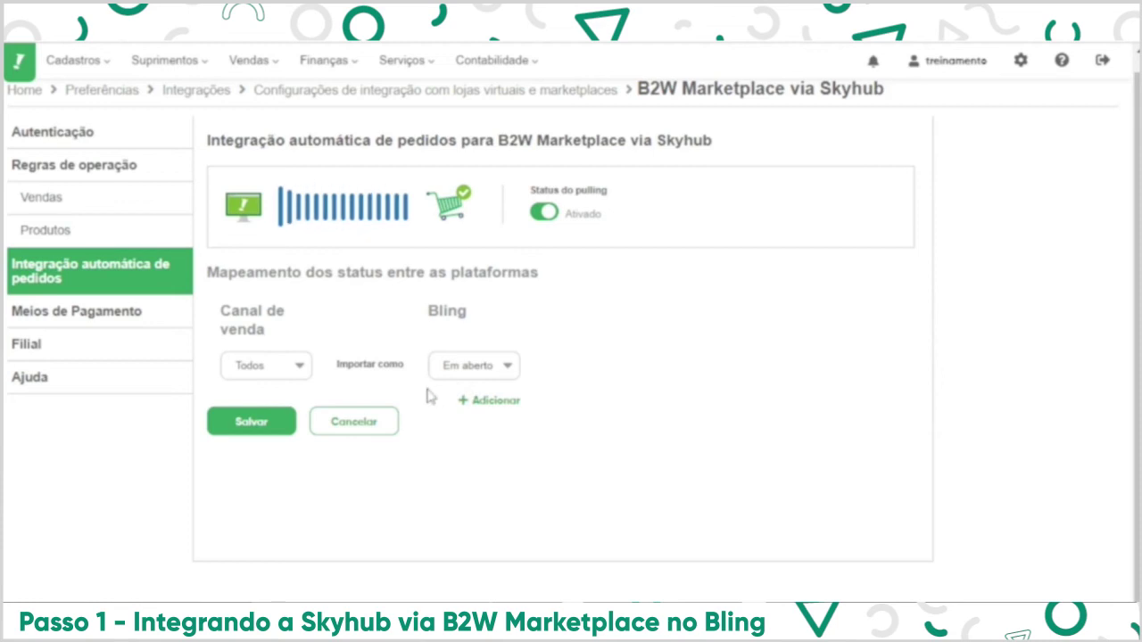
left_click(546, 214)
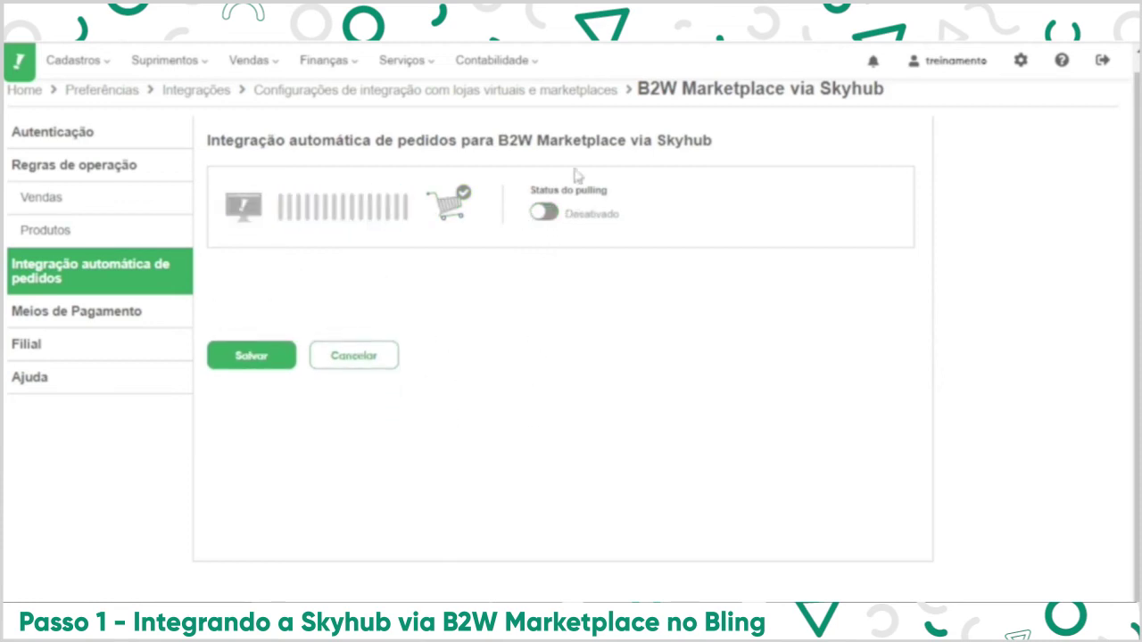
left_click(544, 216)
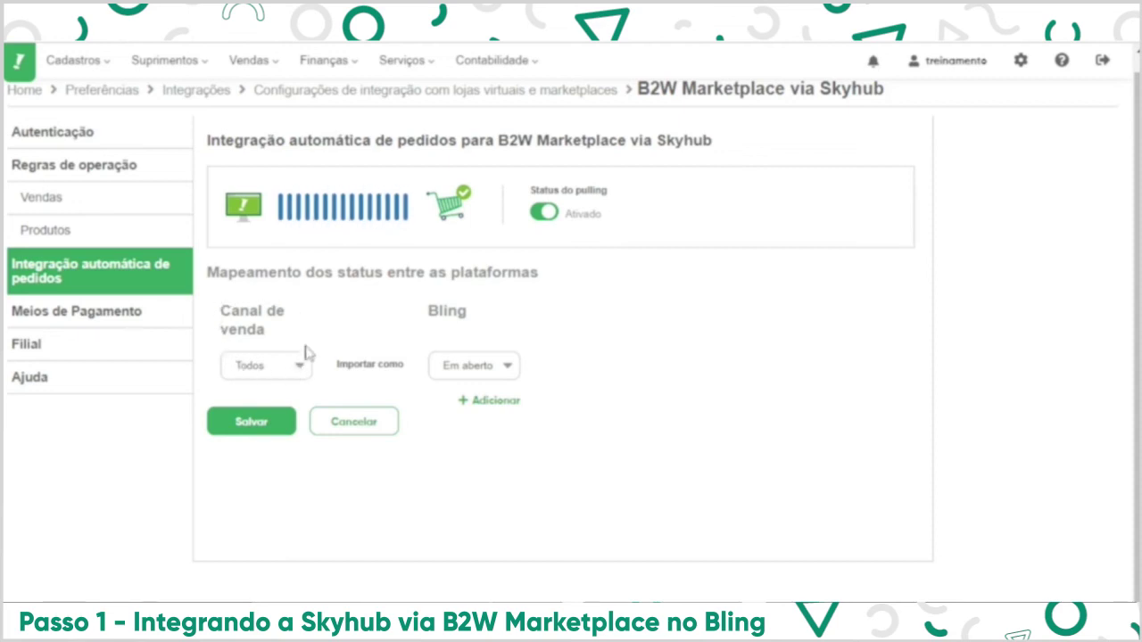
Map Aprovado - Padrão to Em aberto and add a second row for a Pagamento status.
left_click(297, 368)
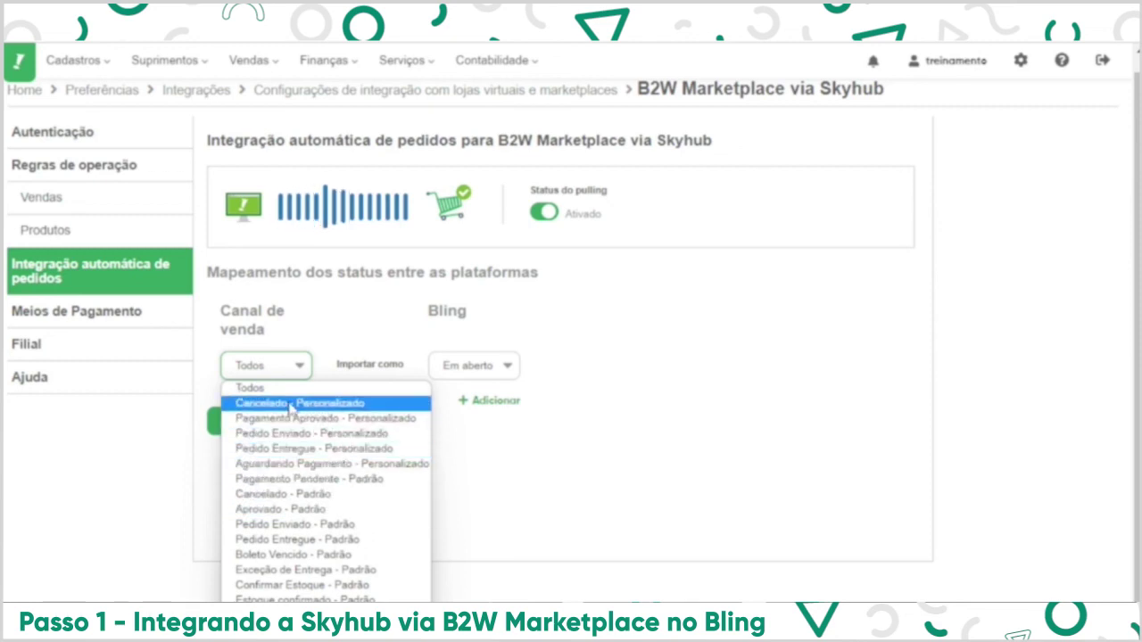
left_click(336, 510)
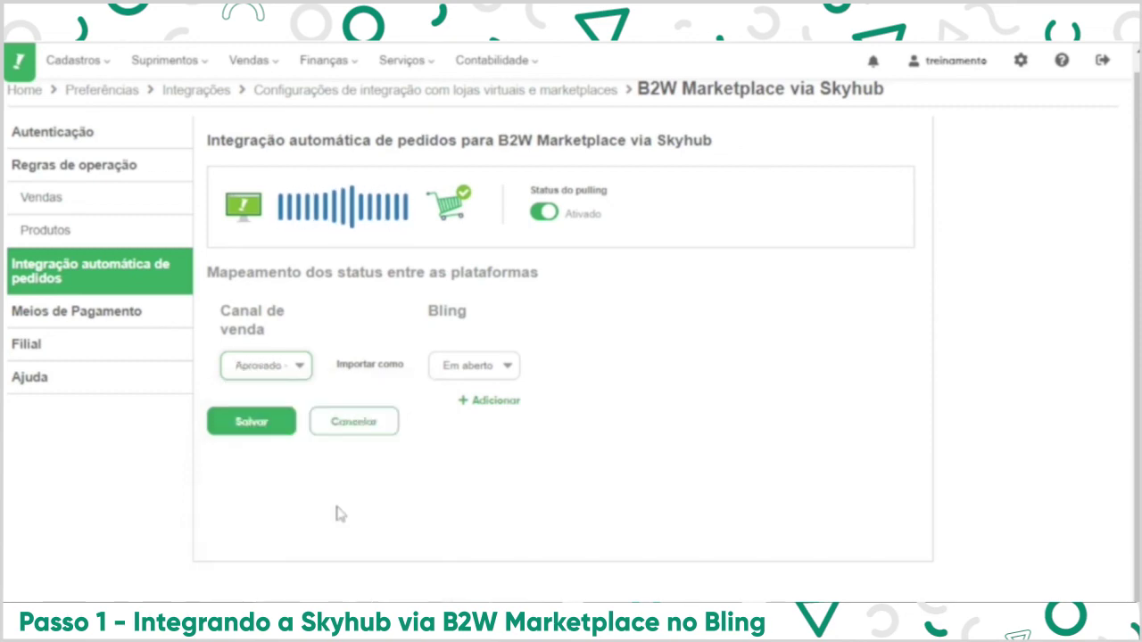
left_click(488, 406)
left_click(303, 406)
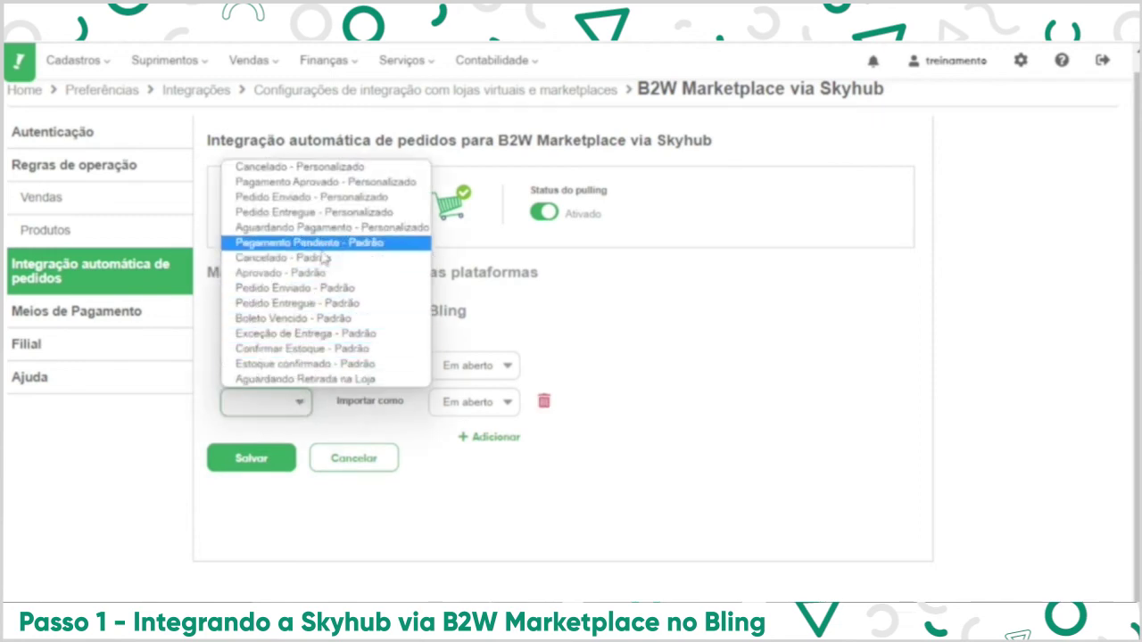
left_click(335, 182)
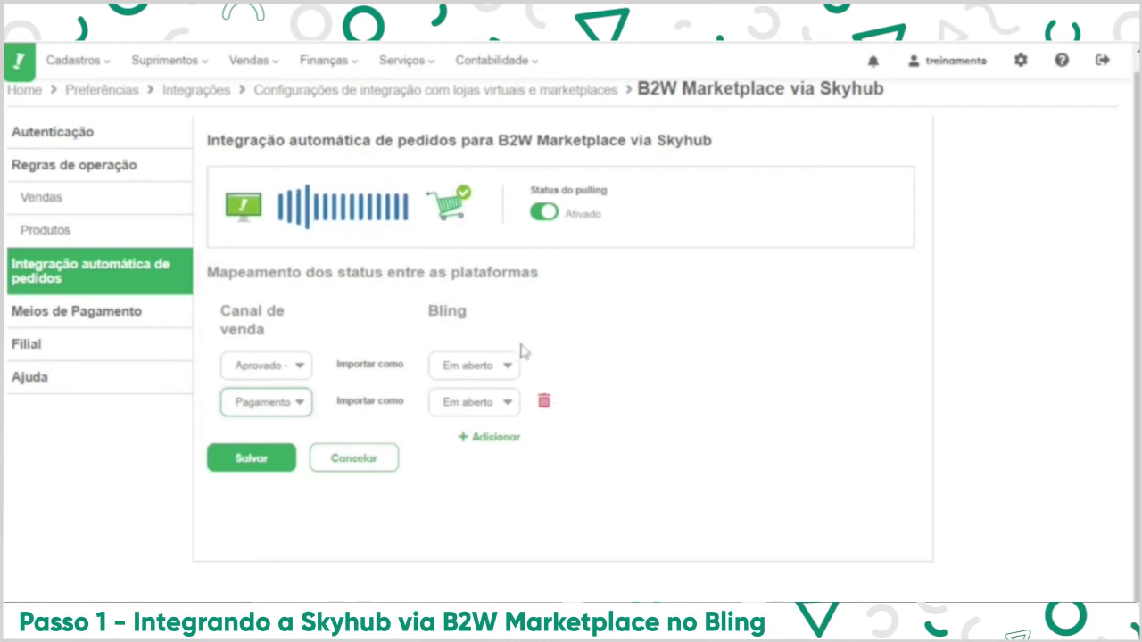
left_click(506, 368)
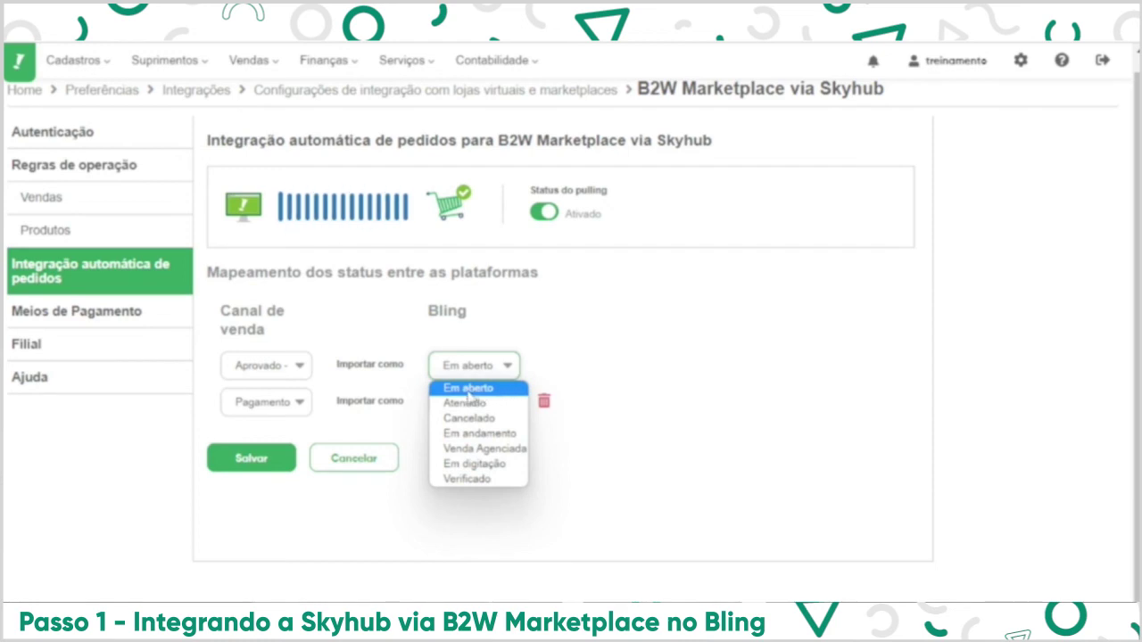
left_click(512, 391)
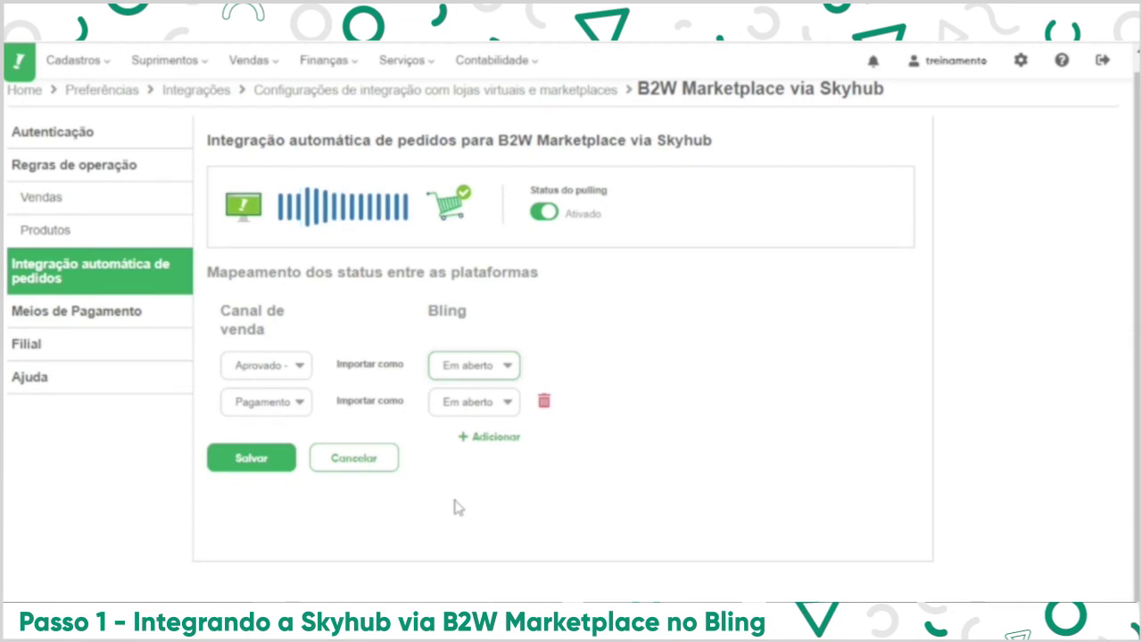
Add third and fourth mapping rows using Cancelado - Padrão and another Cancelado sales-channel status.
left_click(497, 438)
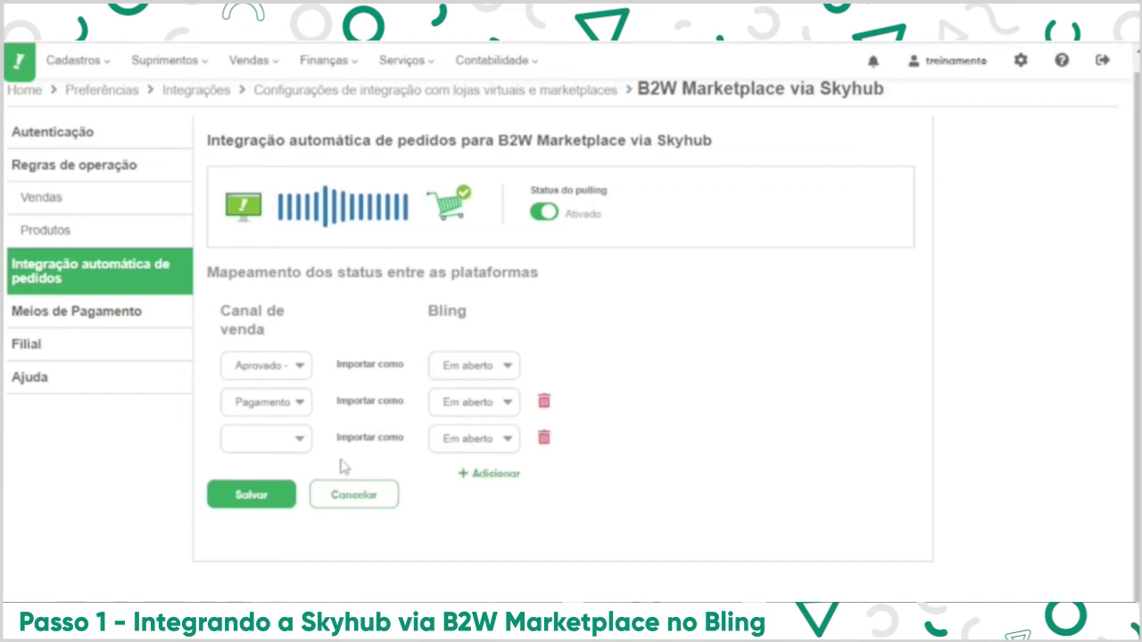
left_click(272, 455)
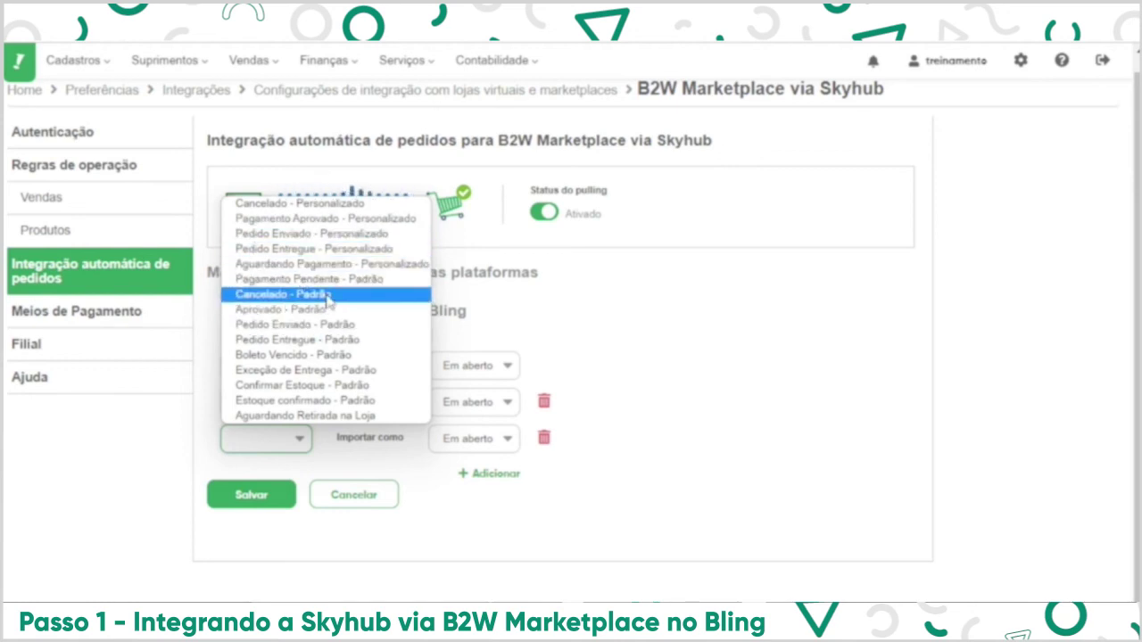
left_click(326, 295)
left_click(469, 474)
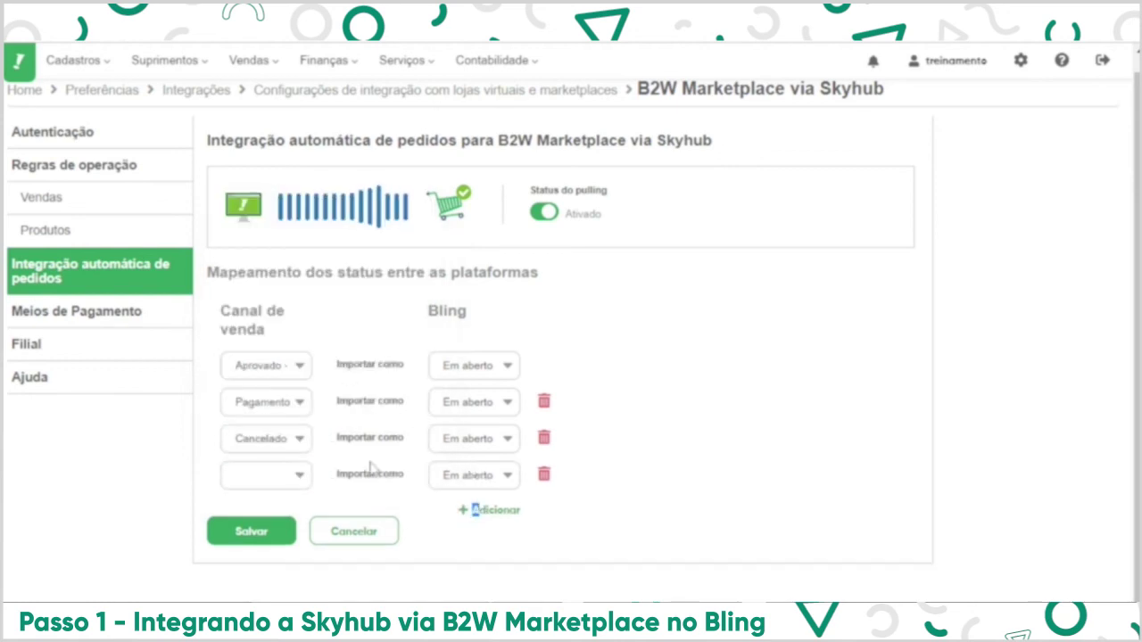
left_click(297, 479)
left_click(347, 240)
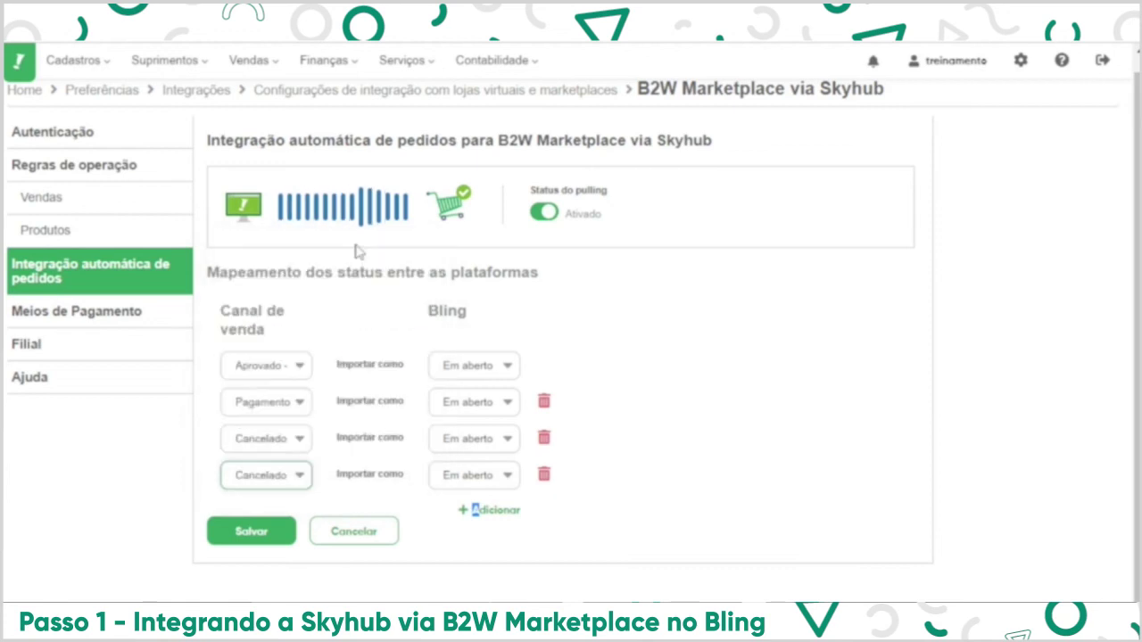
left_click(384, 310)
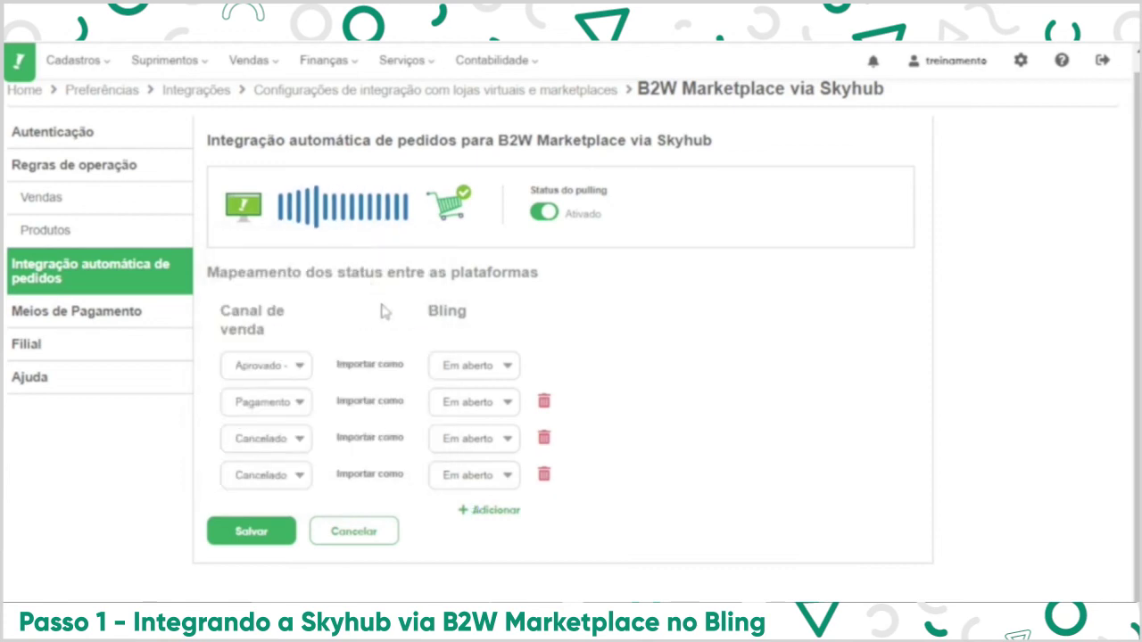
Import both cancelled-status rows as Cancelado in Bling and save the integration.
left_click(504, 443)
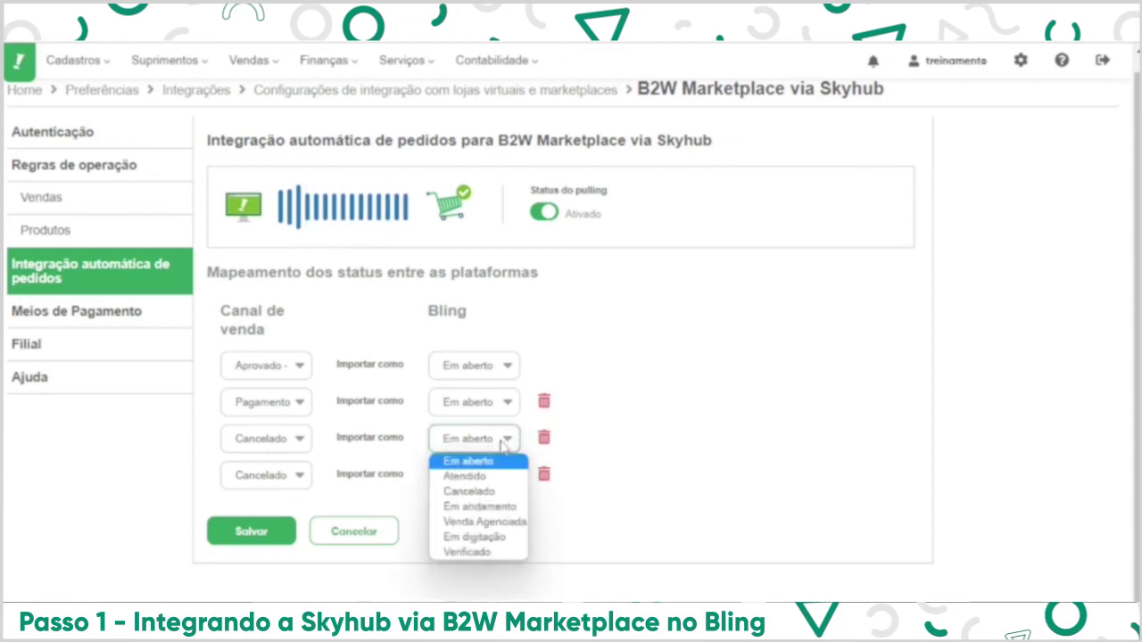
left_click(490, 492)
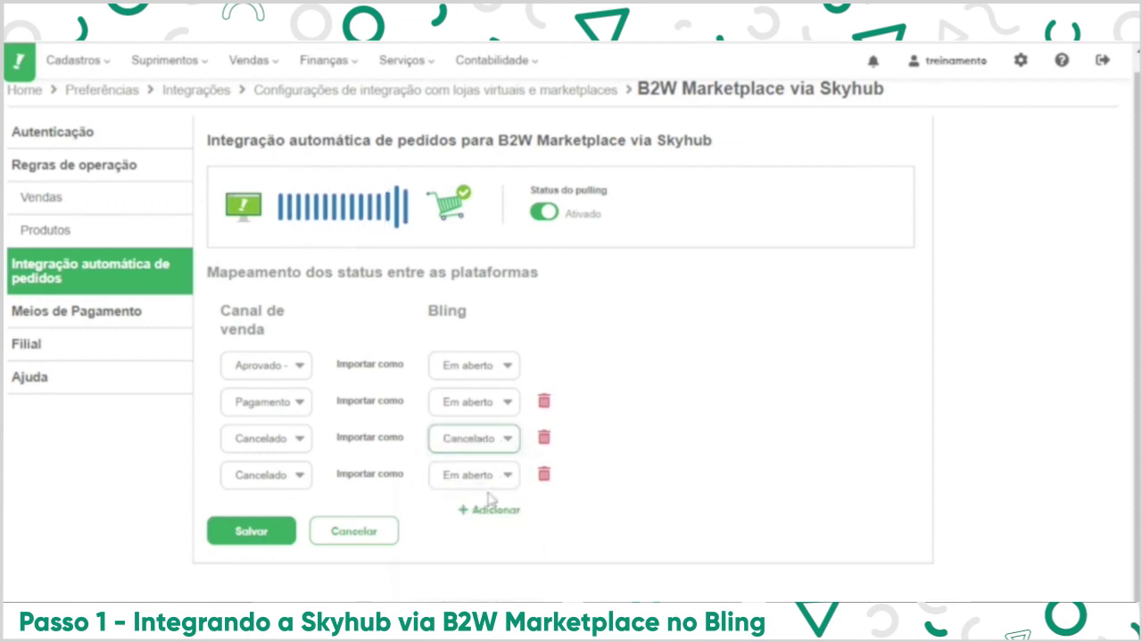
left_click(508, 475)
left_click(494, 526)
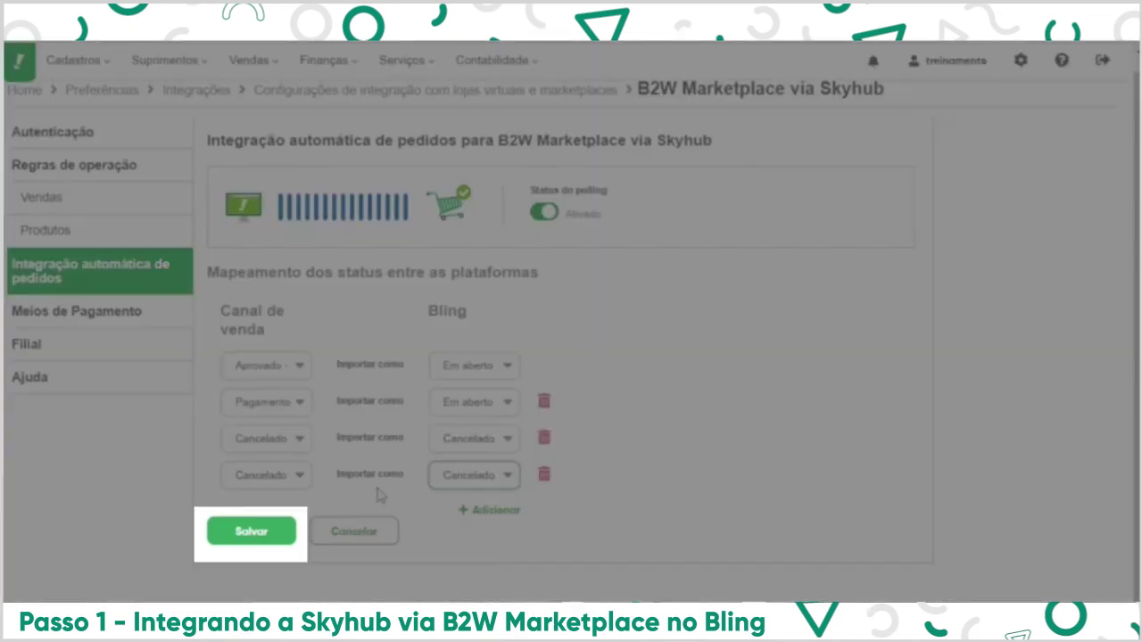
left_click(251, 531)
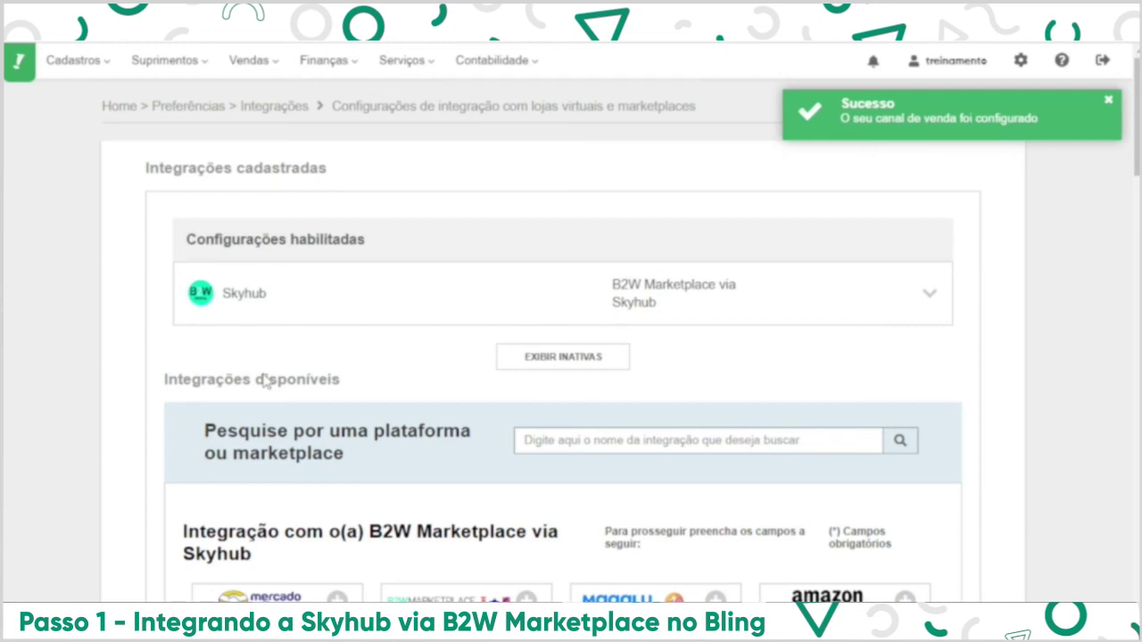
Open the Vendas menu in the top navigation bar.
left_click(249, 59)
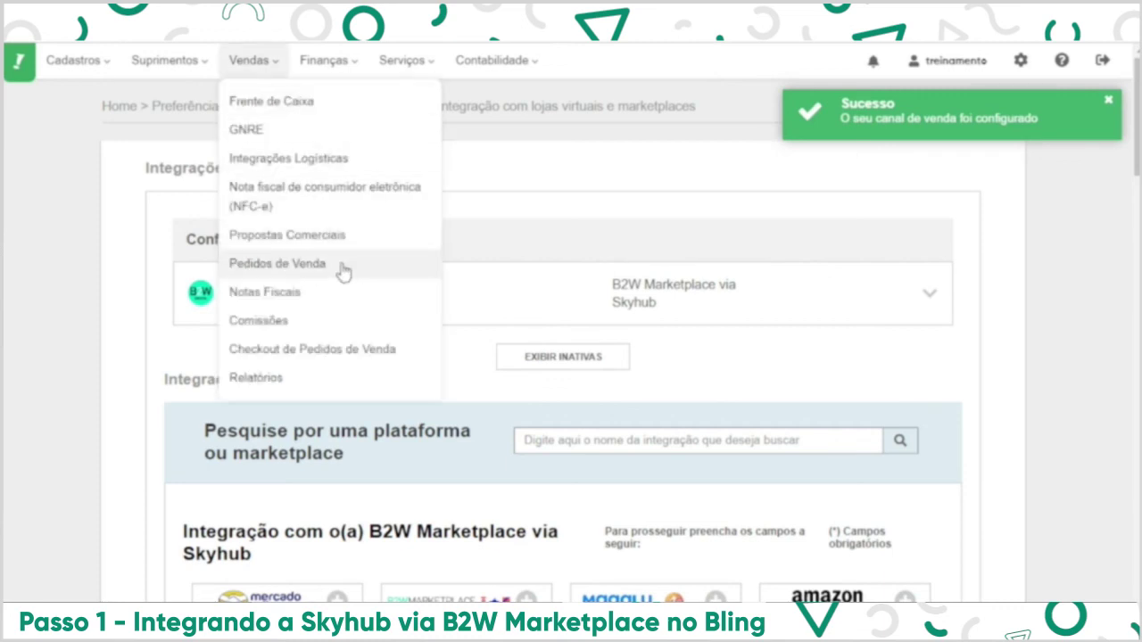